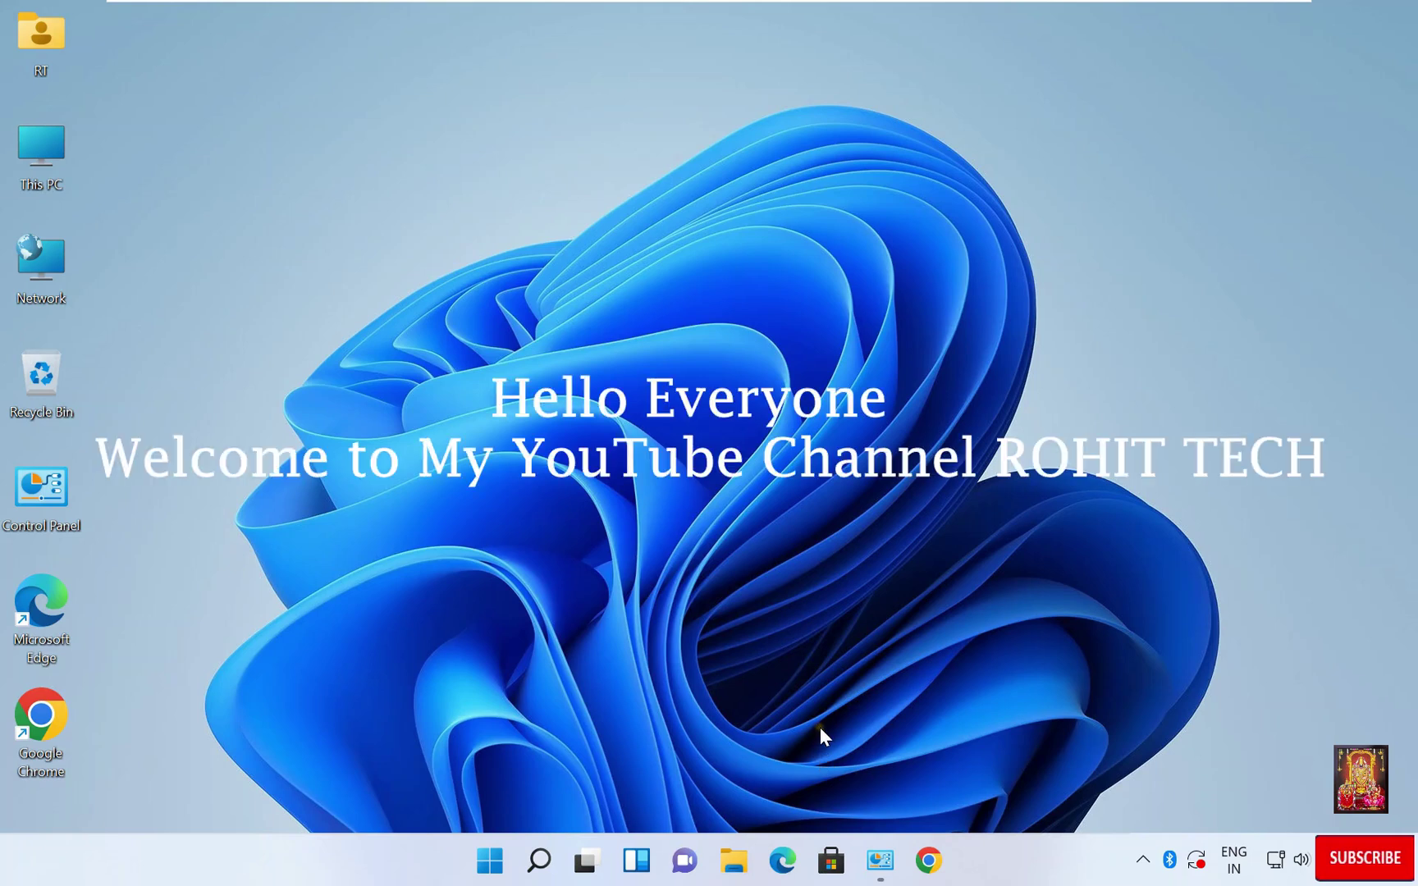
Launch Chrome, go to google.com and search for "node js"
click(929, 860)
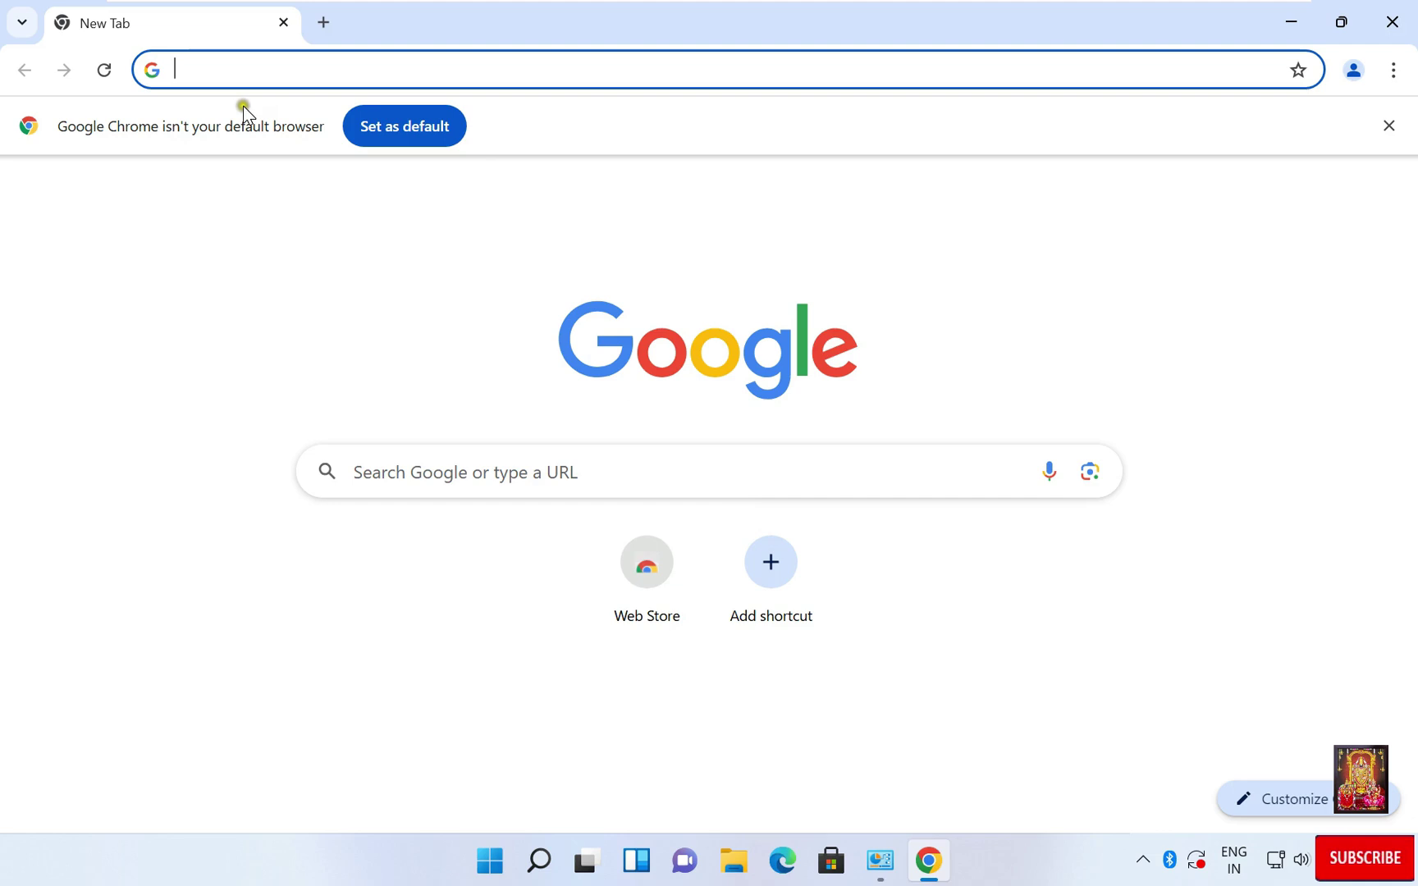
text(googl)
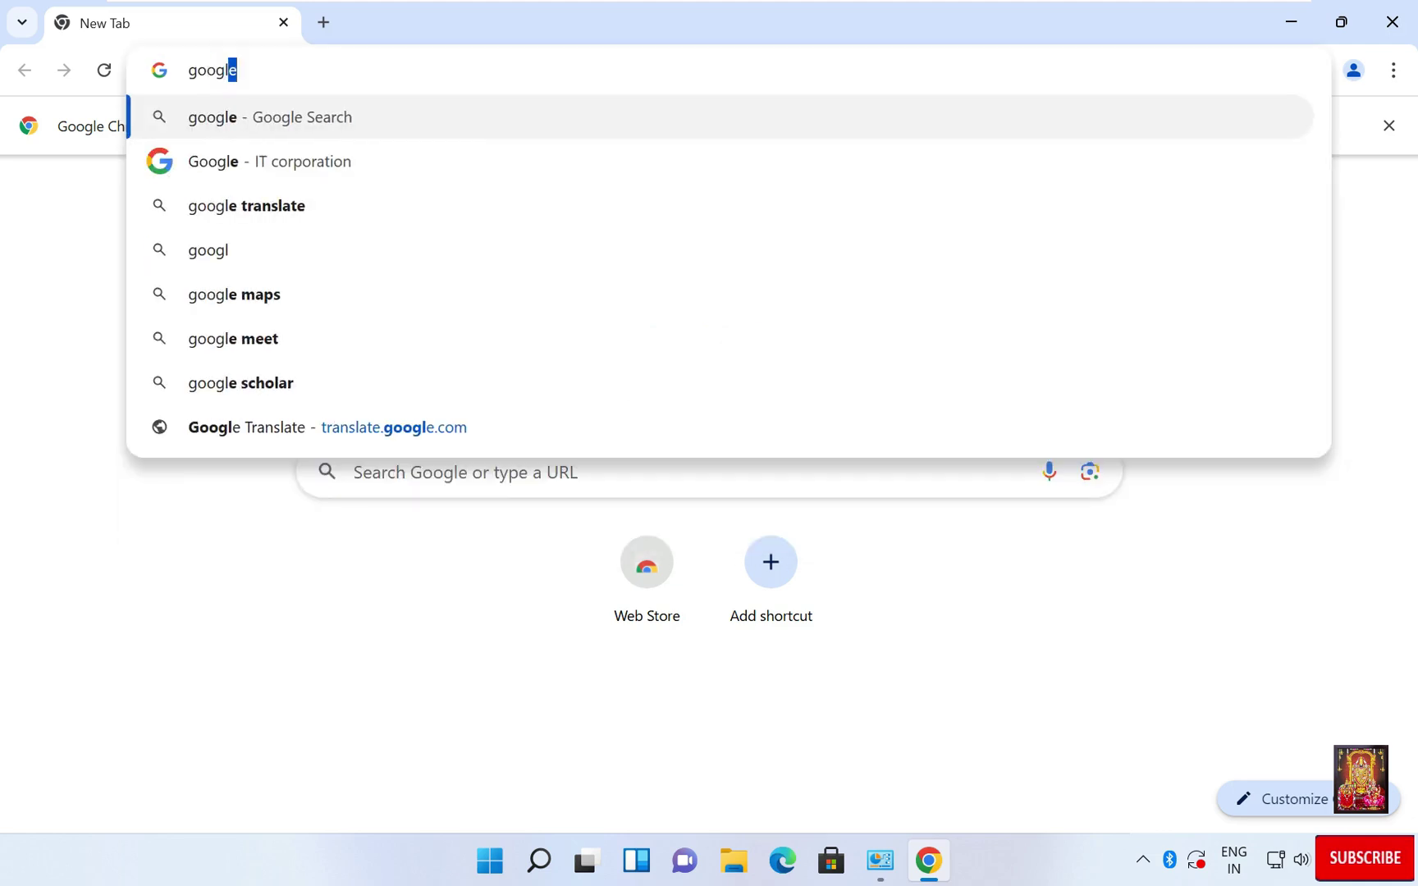
text(e.com)
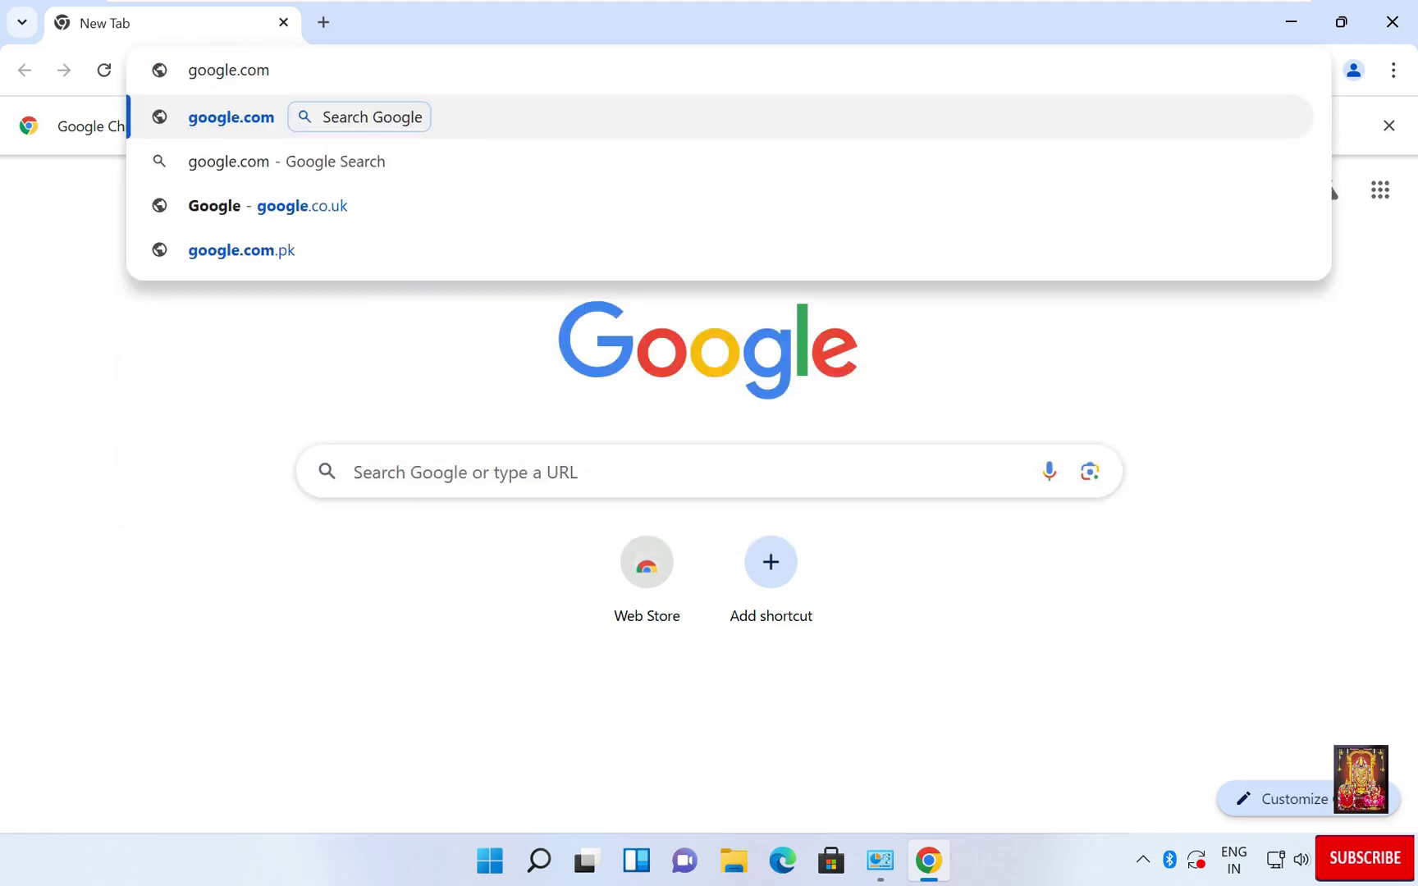
key(Return)
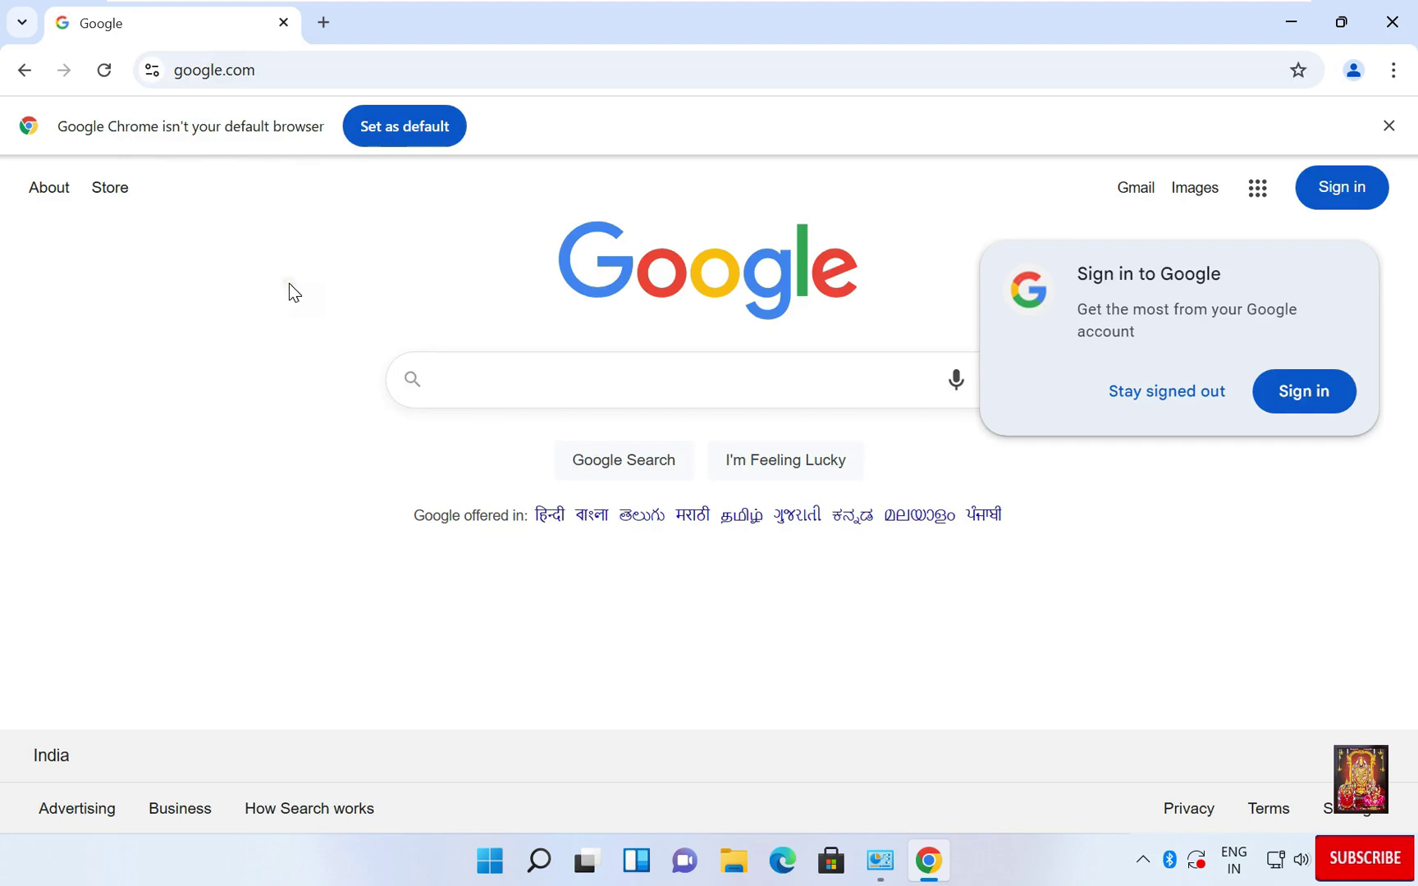
click(497, 368)
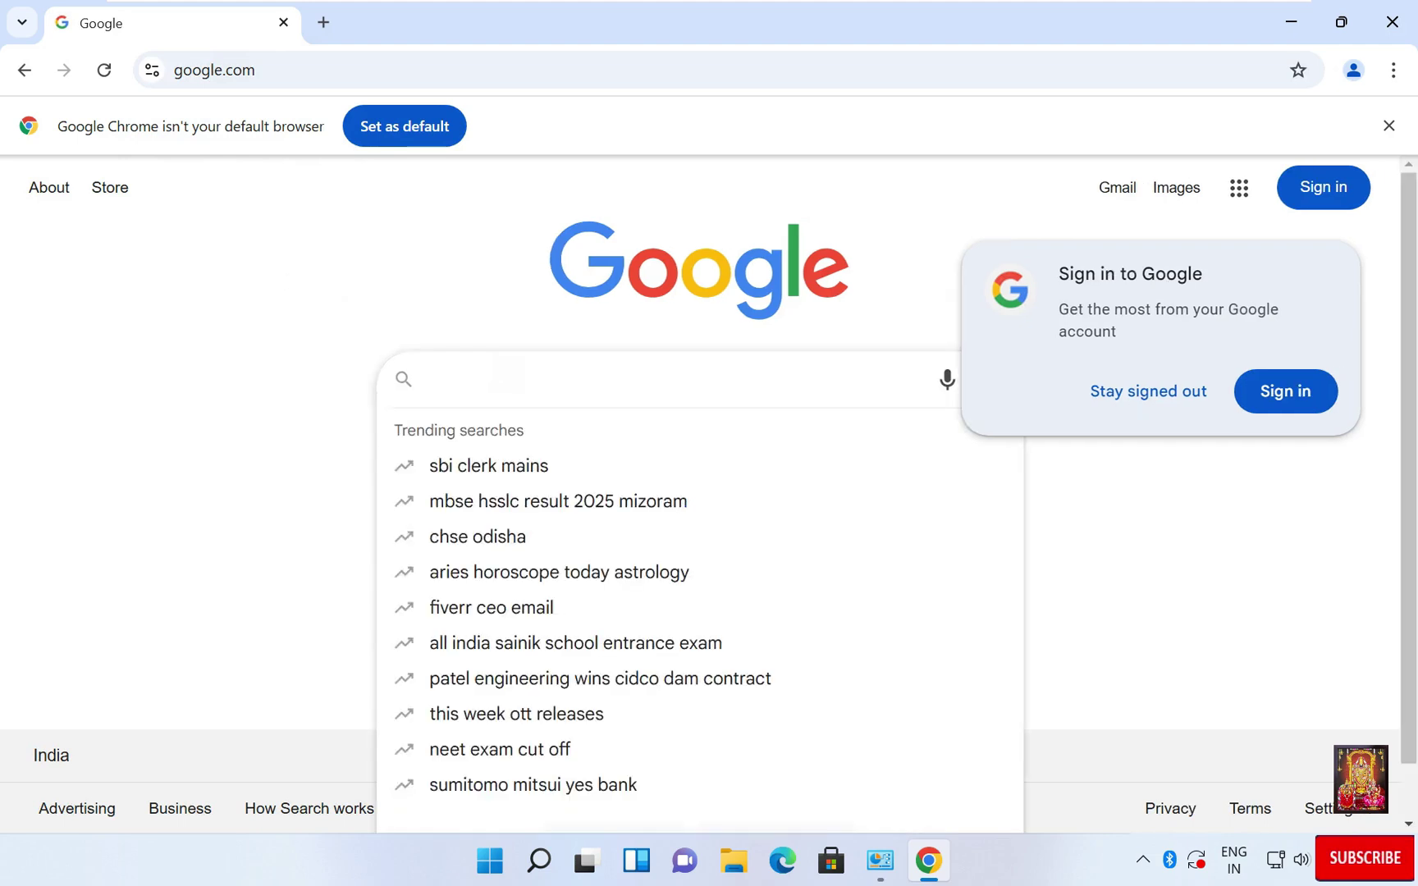
text(n)
text(ode j)
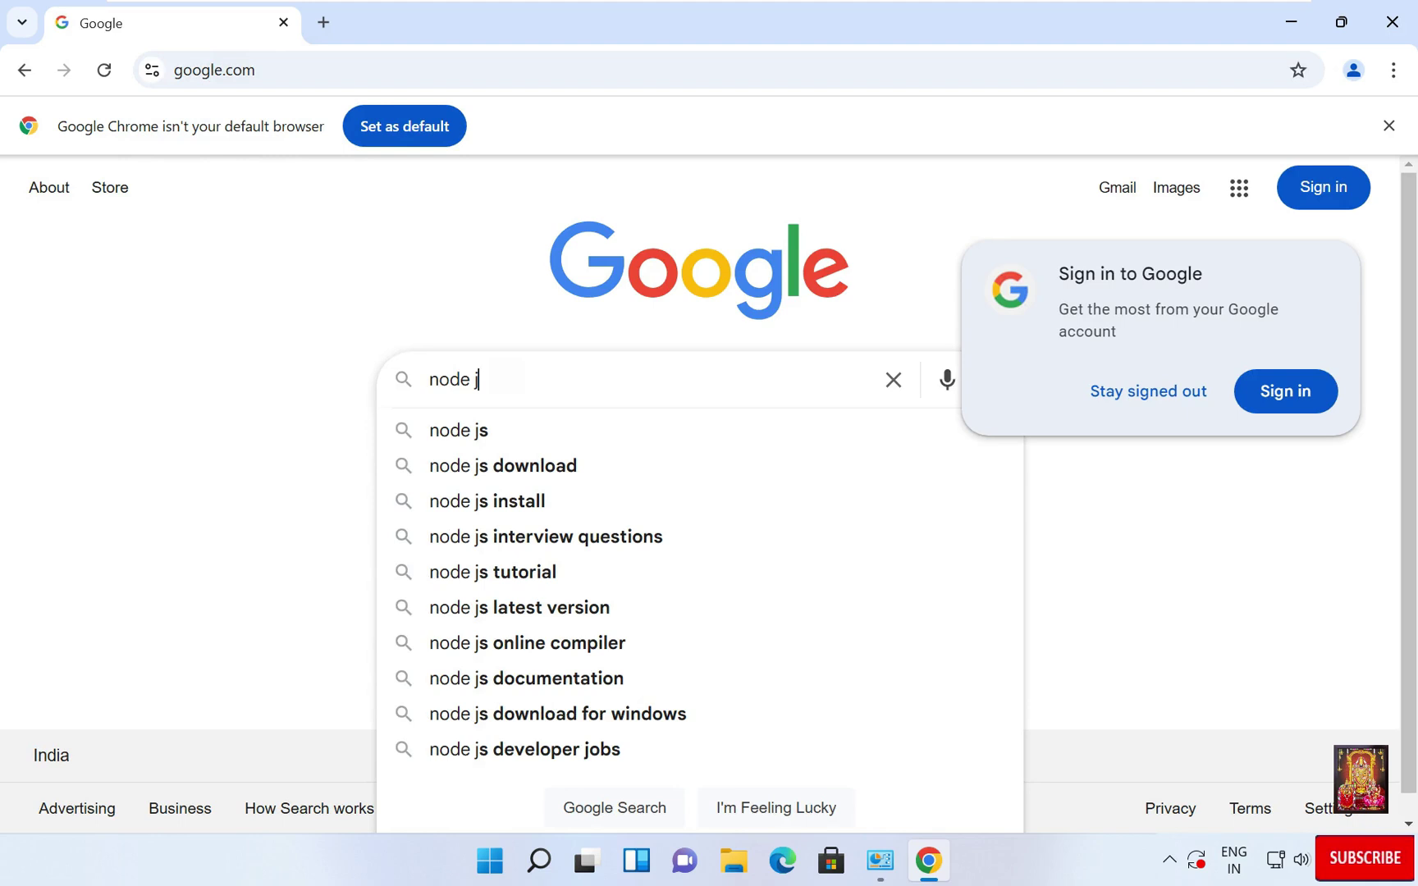
text(s)
key(Return)
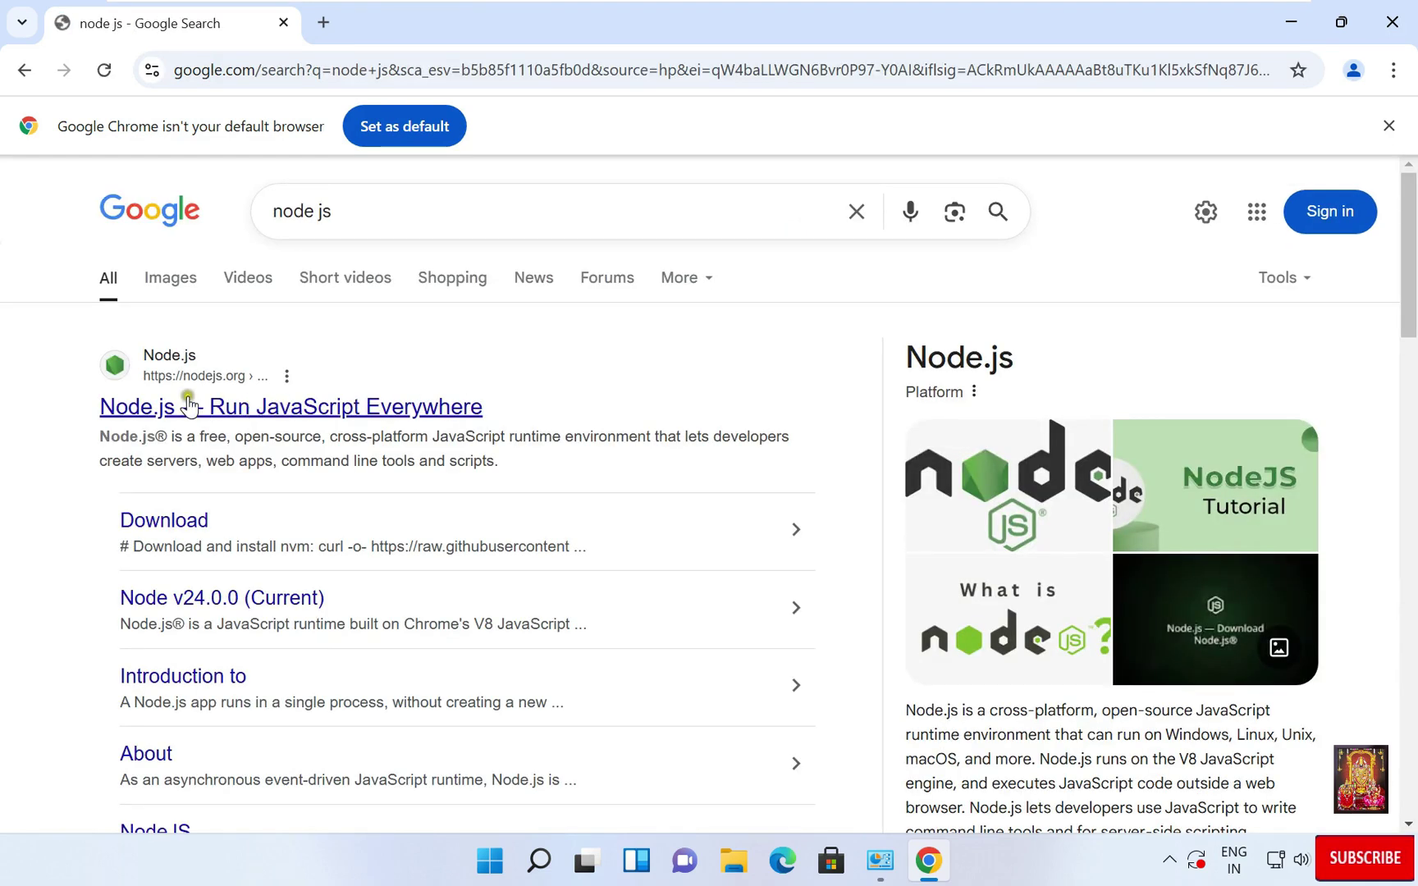
Download the node-v22.15.0-x64.msi LTS installer from nodejs.org, confirm it finished, and close Chrome
click(229, 411)
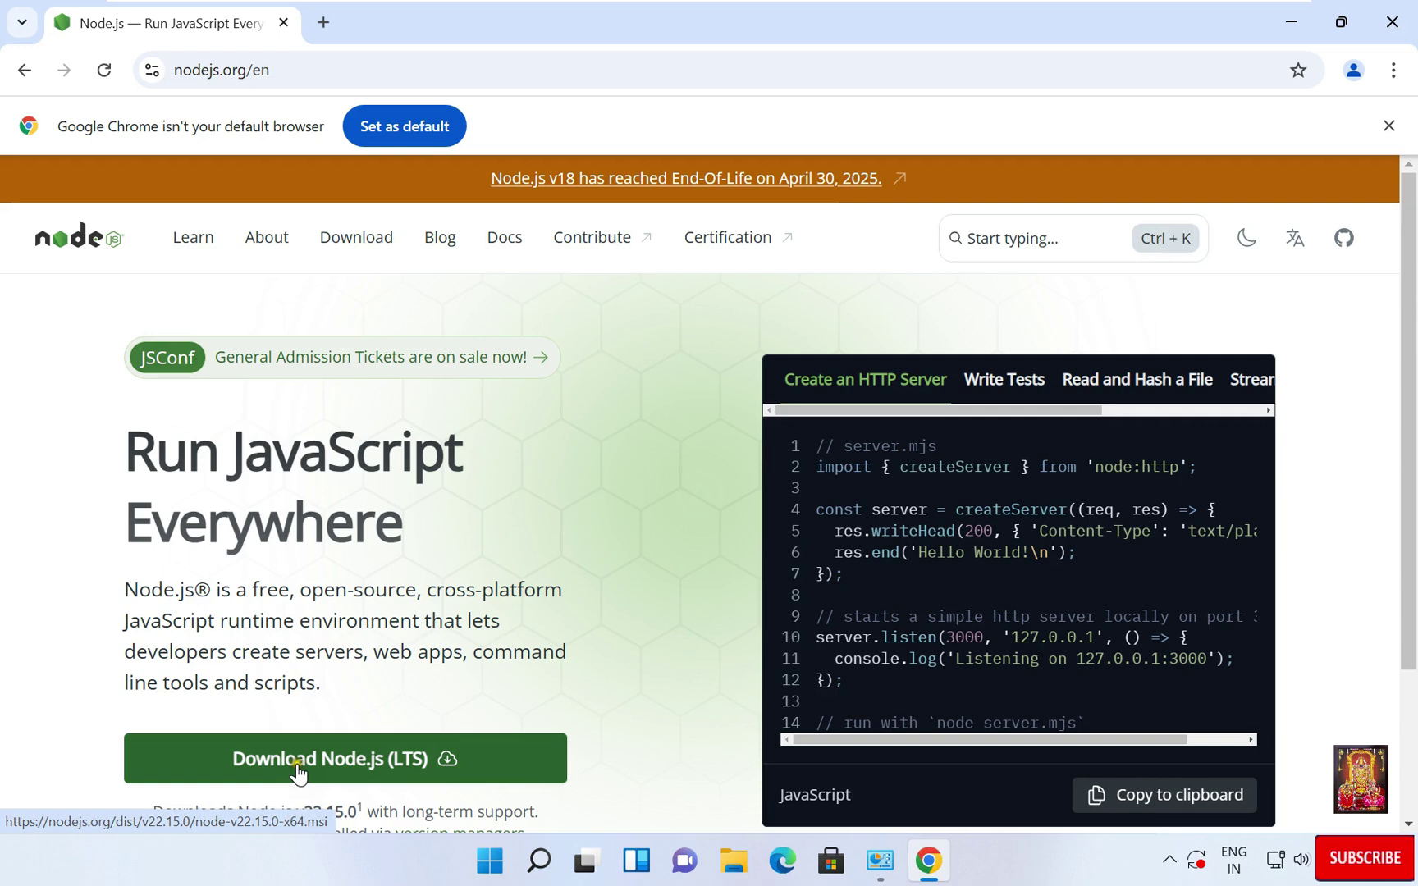
click(352, 769)
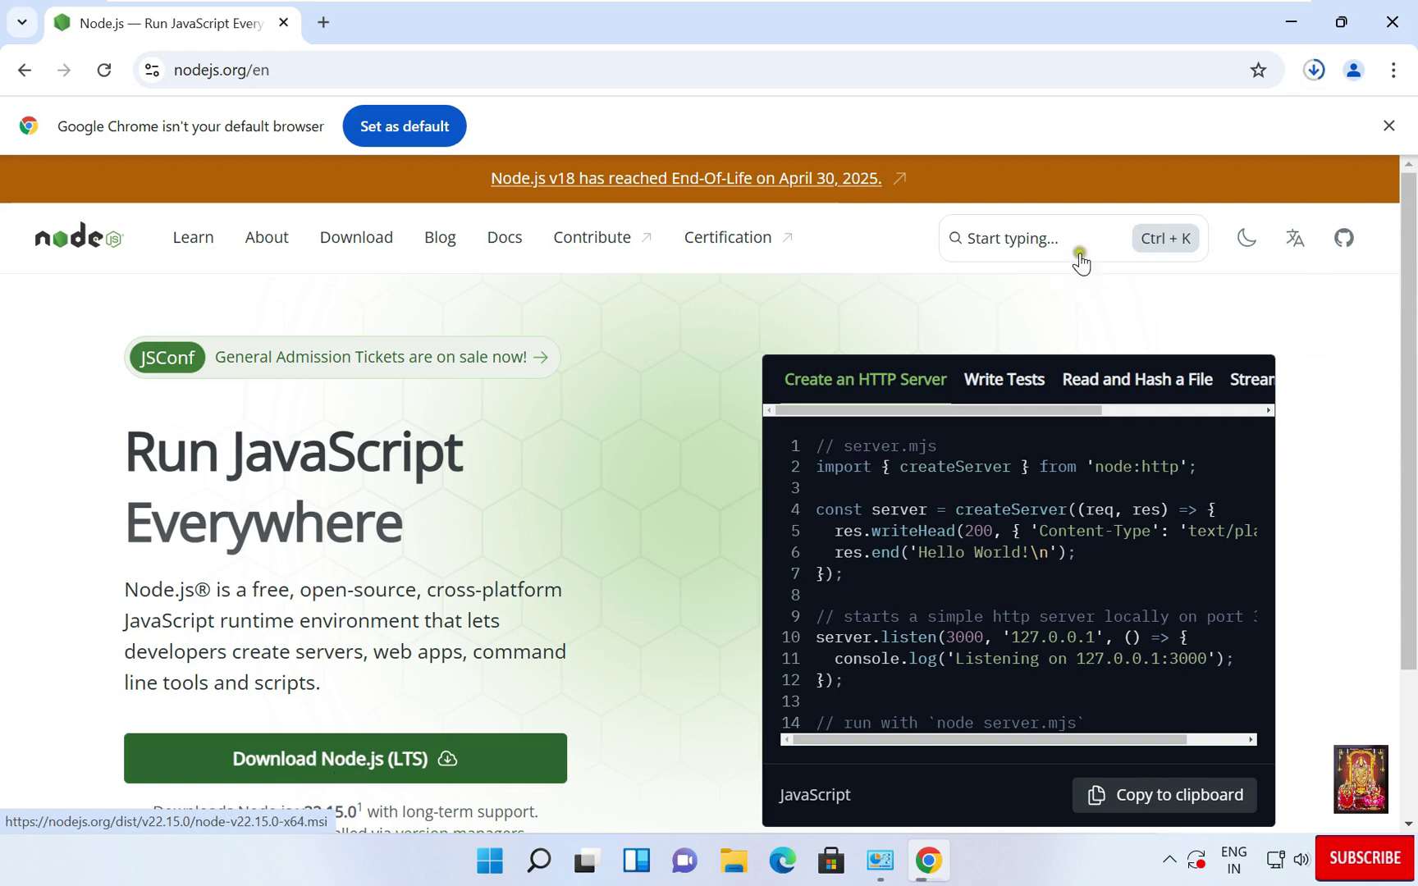
click(1315, 78)
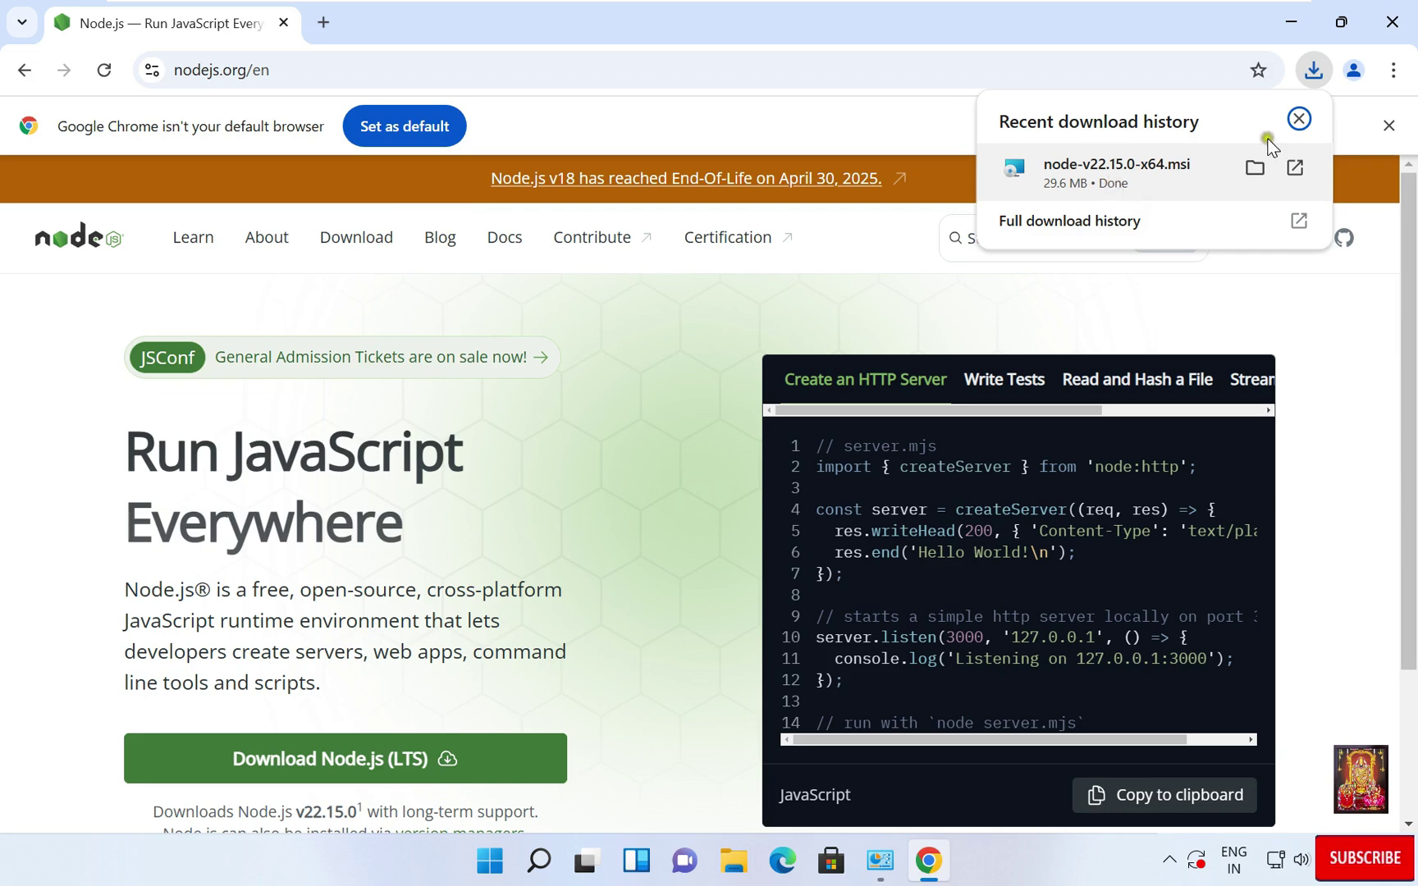
click(1299, 119)
click(1394, 21)
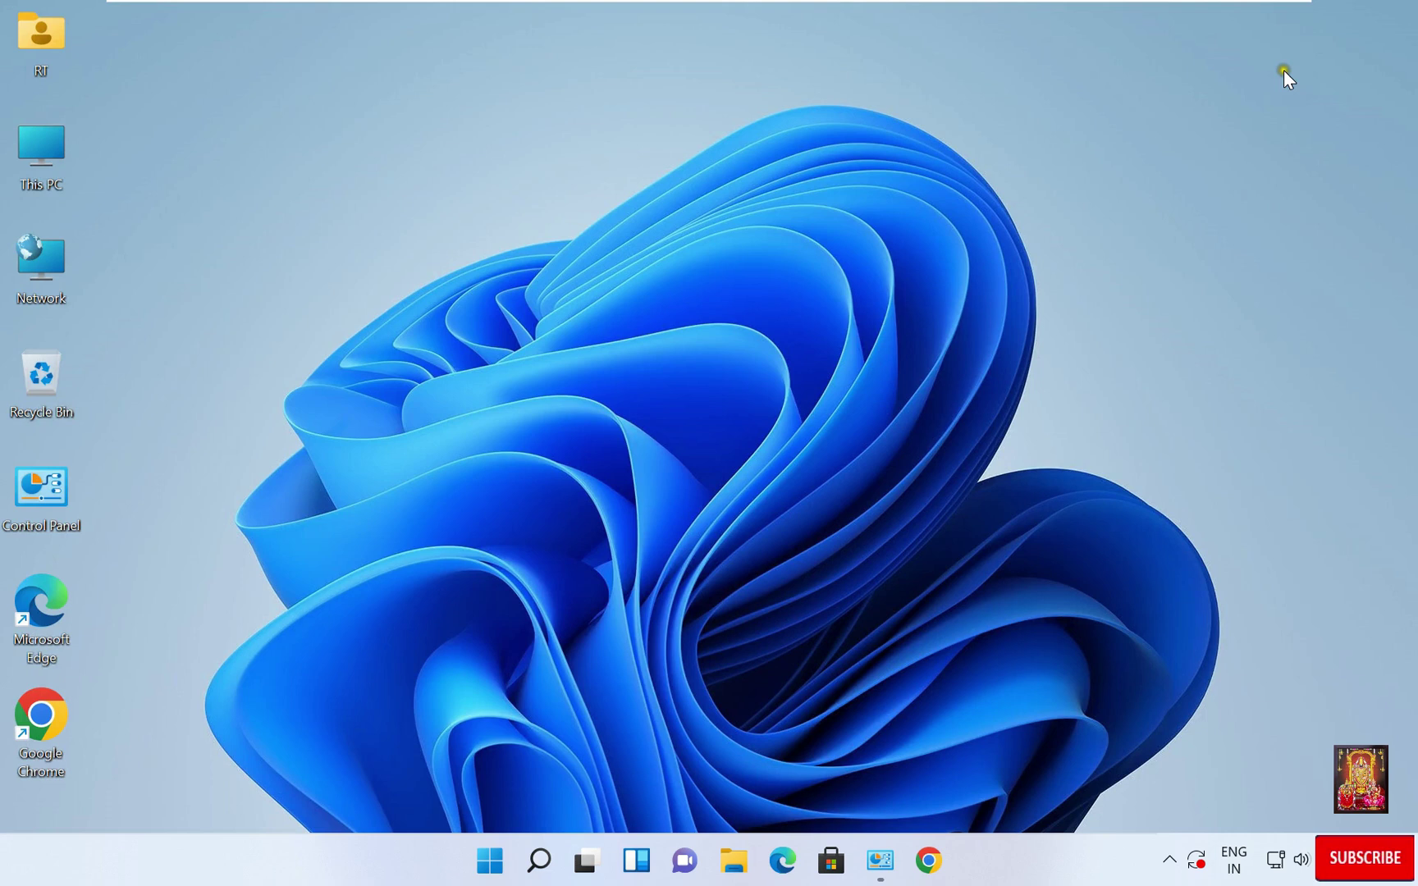
Run the node-v22.15.0-x64 installer from the Downloads folder via This PC
double_click(49, 140)
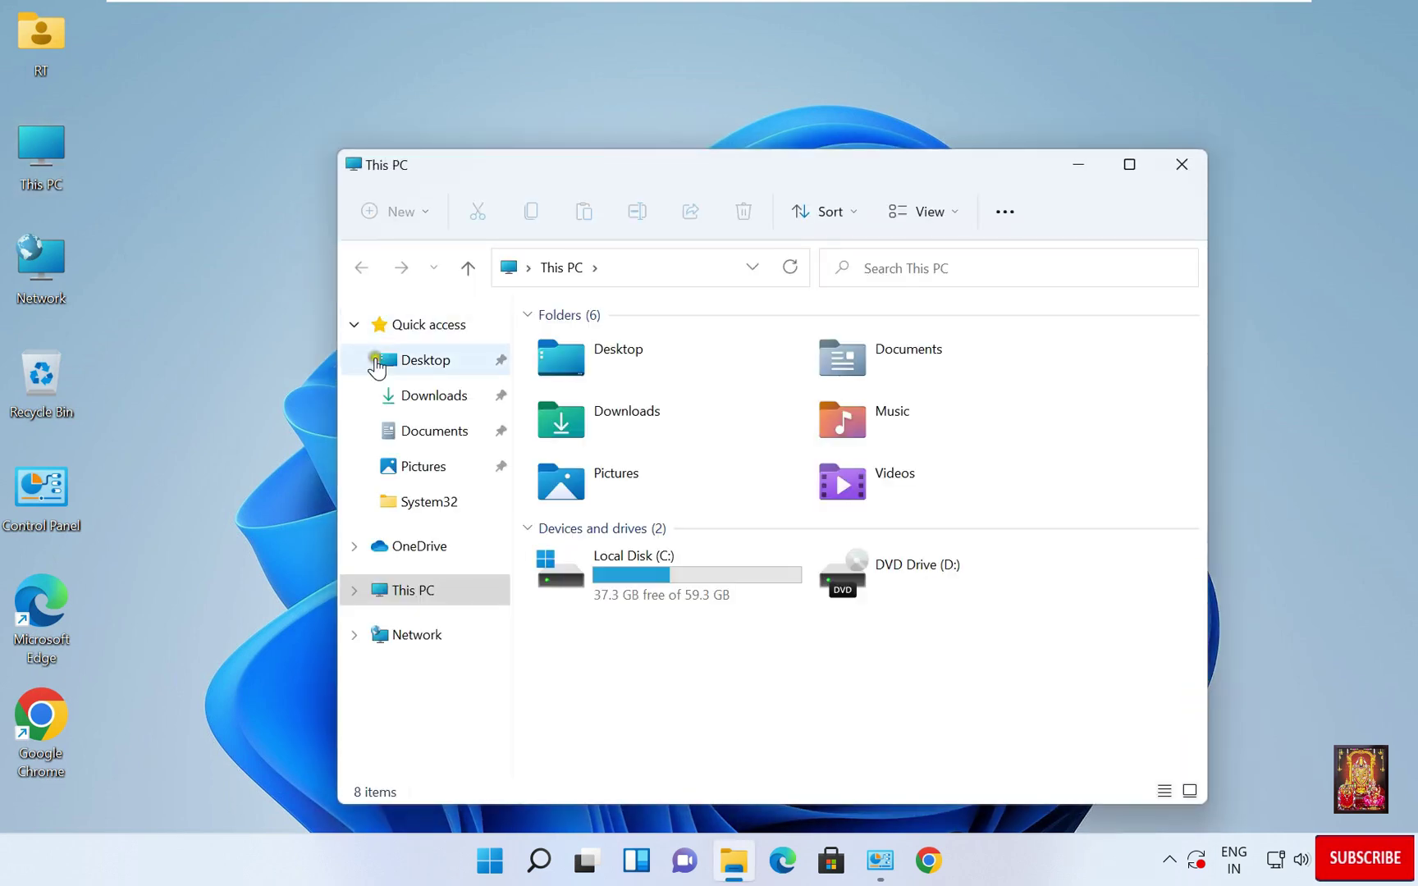
click(449, 410)
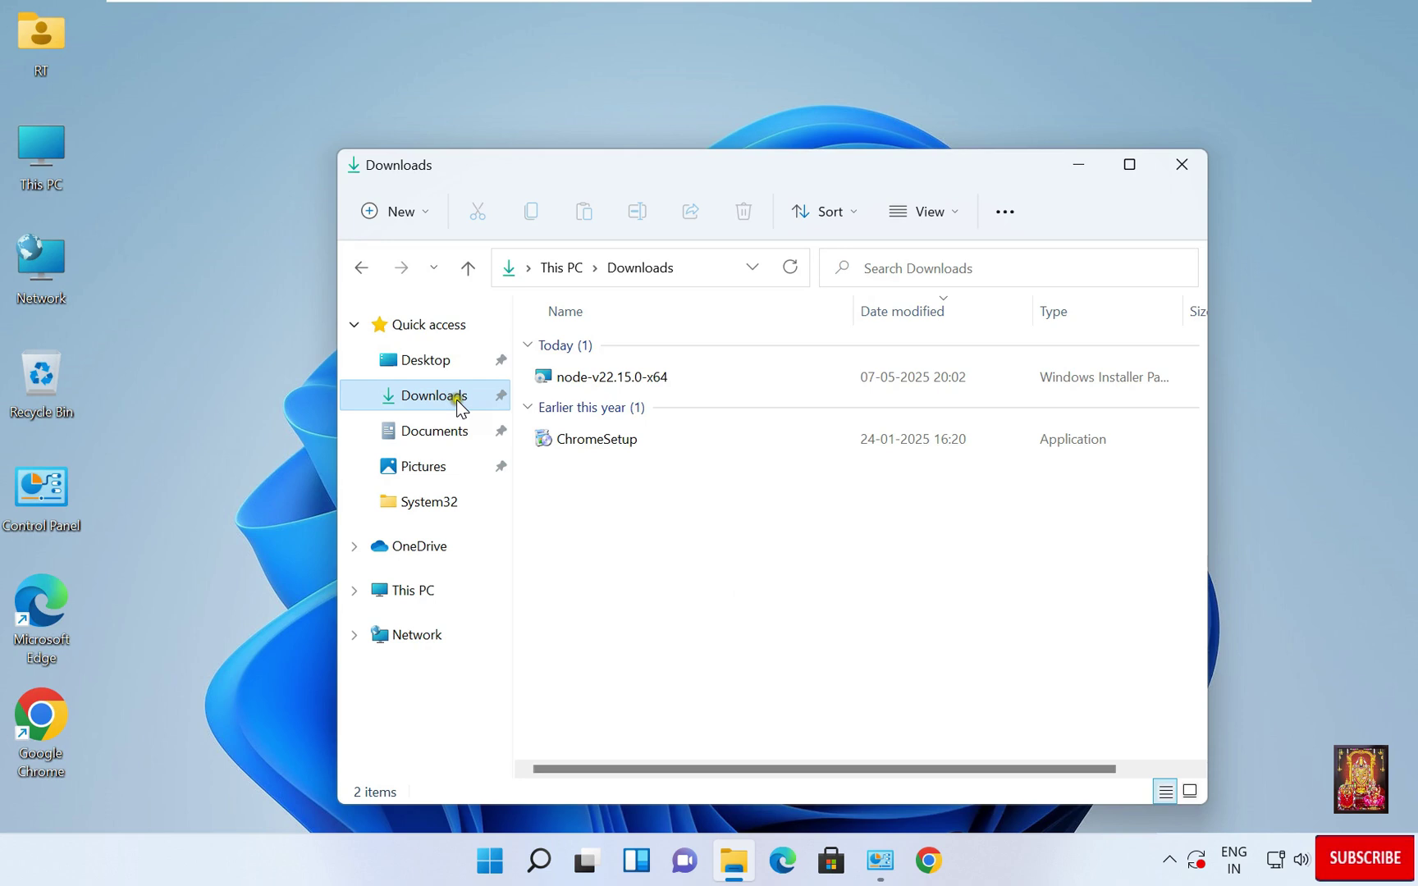
click(593, 389)
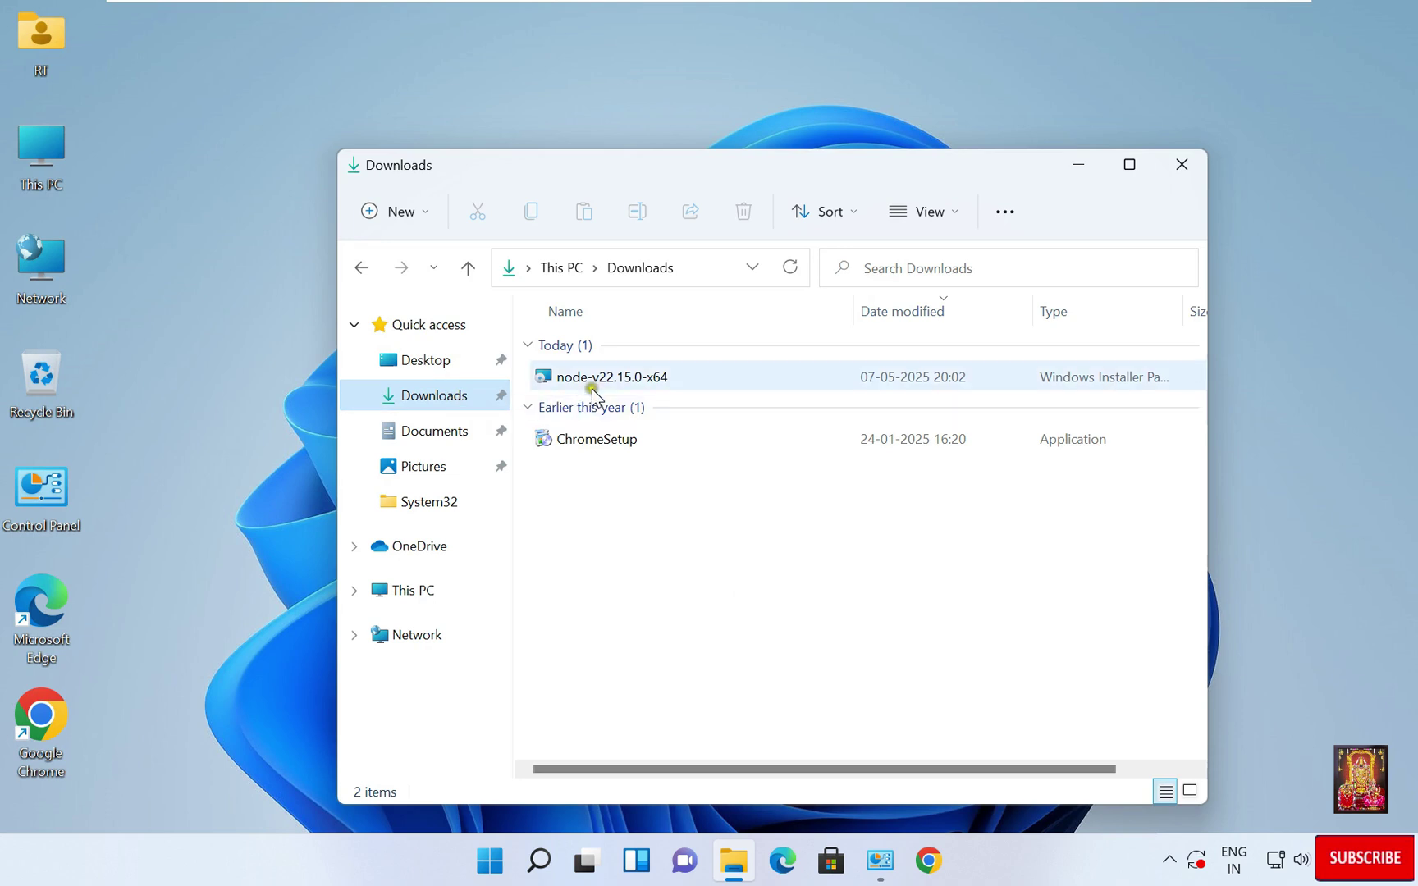
right_click(637, 385)
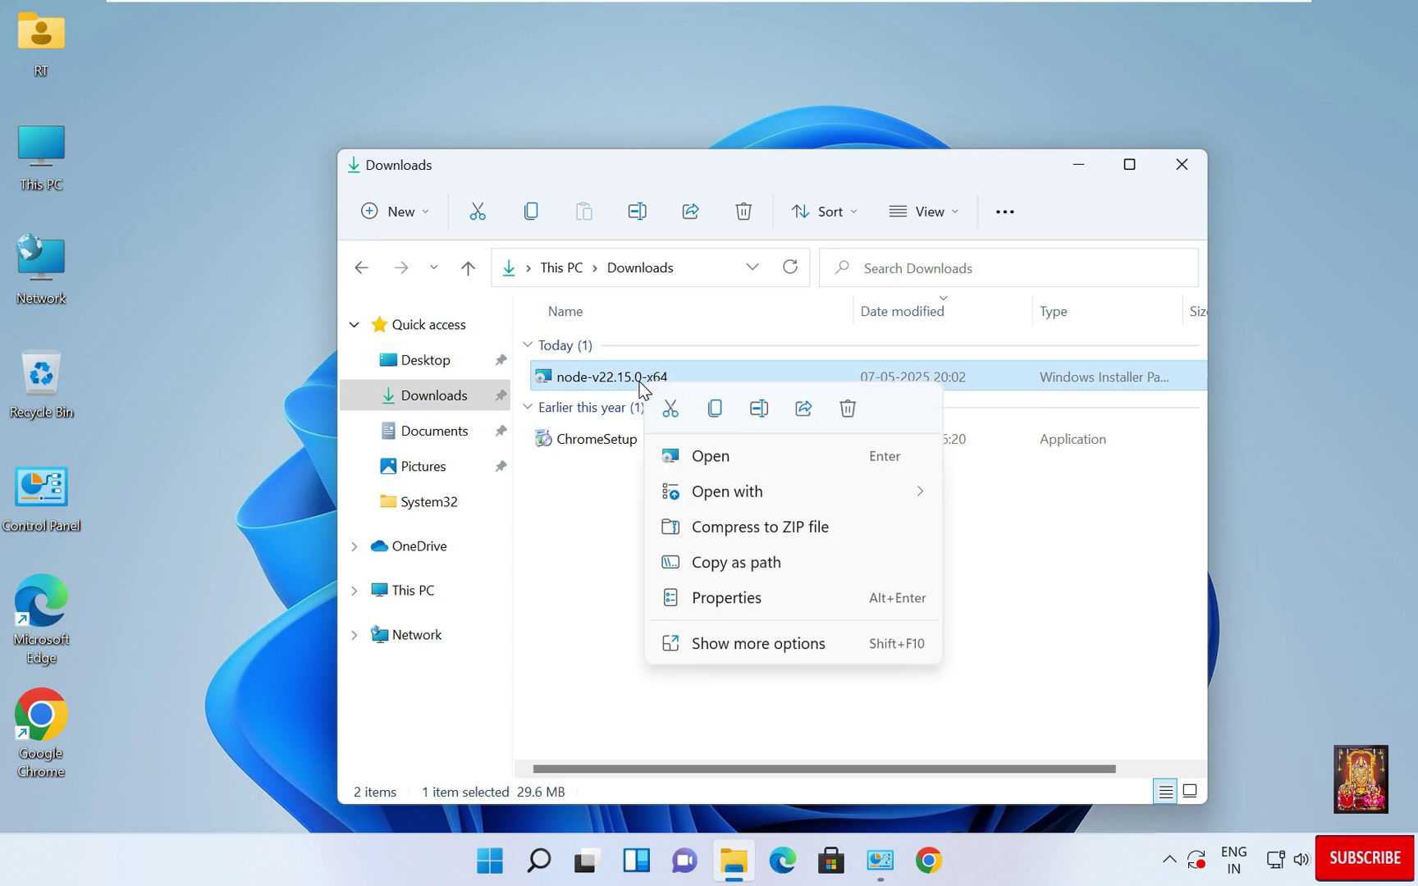
click(719, 461)
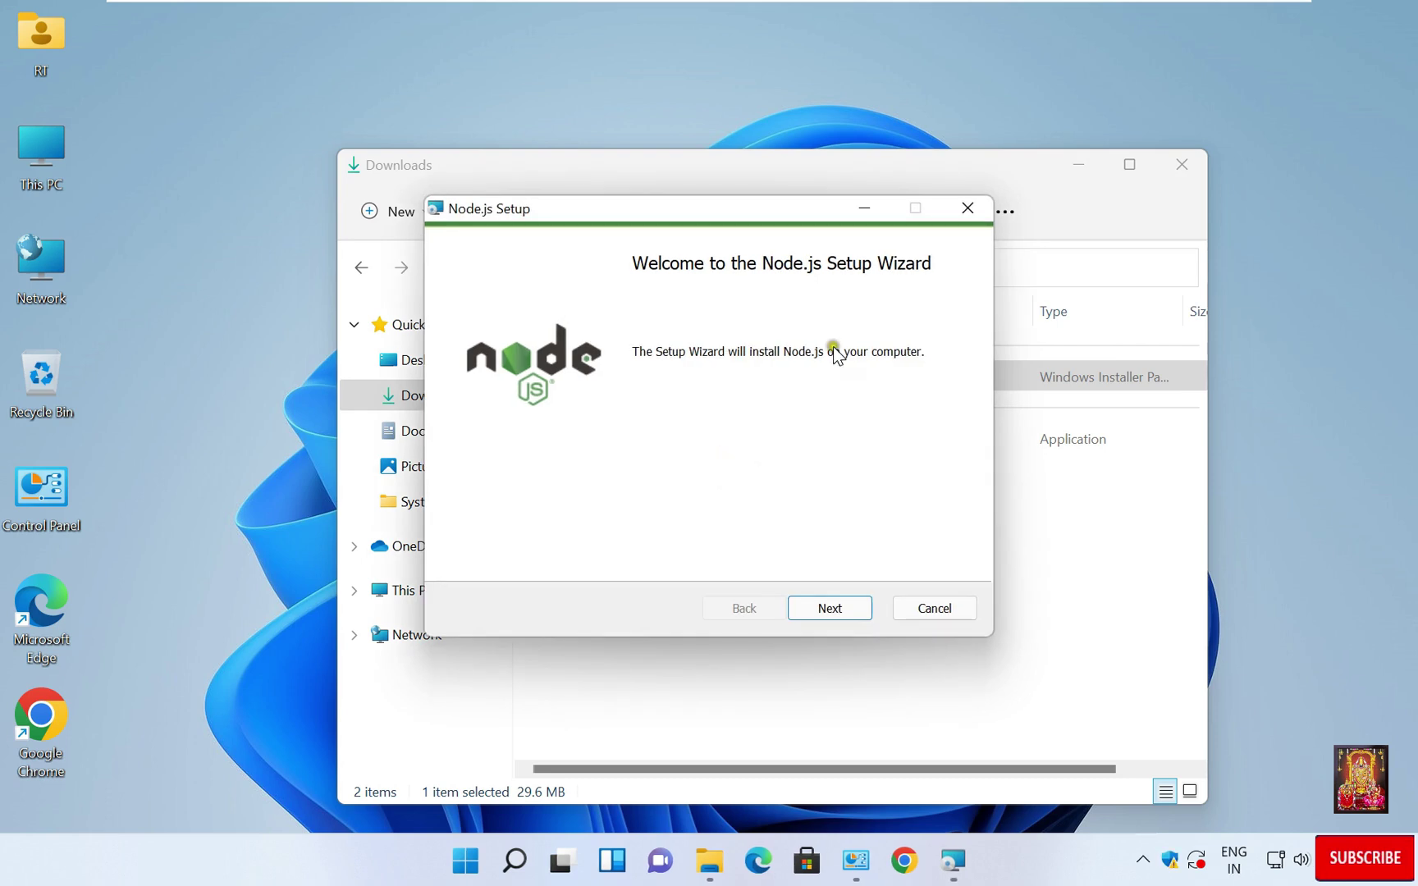
Accept the Node.js license and keep the default install folder and feature set
click(1182, 166)
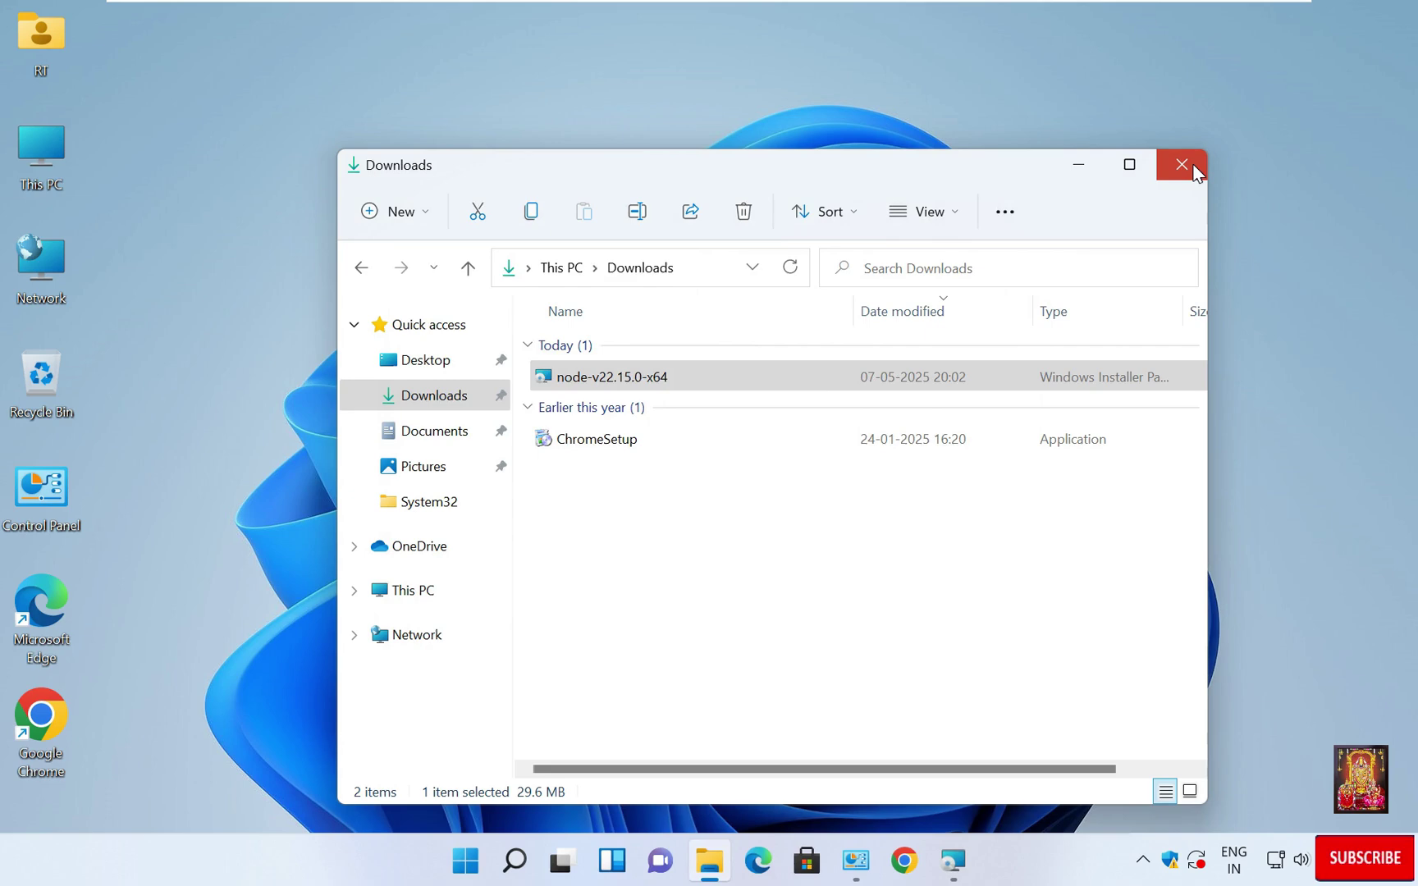
click(1191, 165)
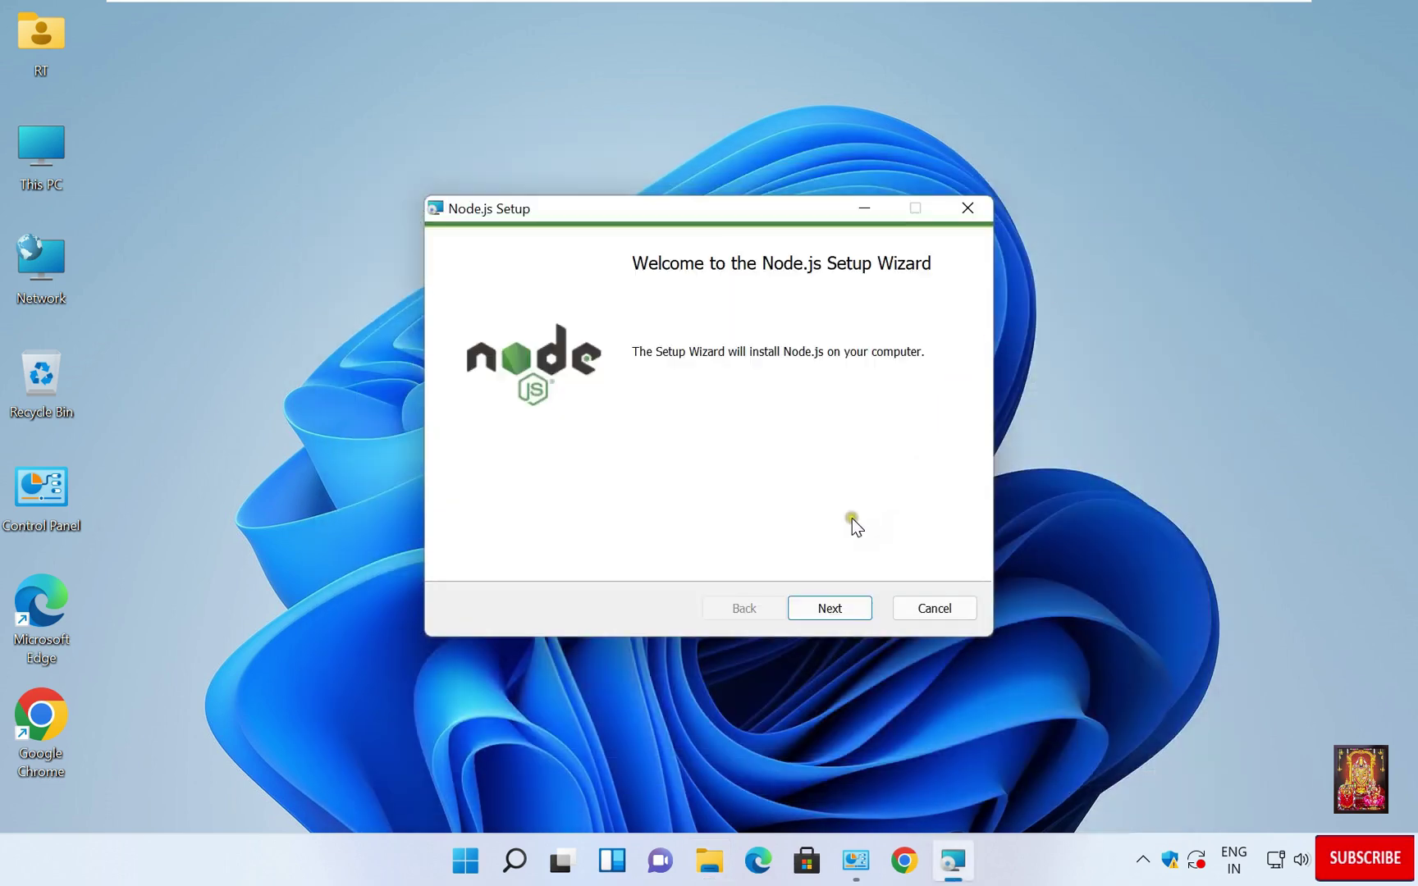
click(824, 605)
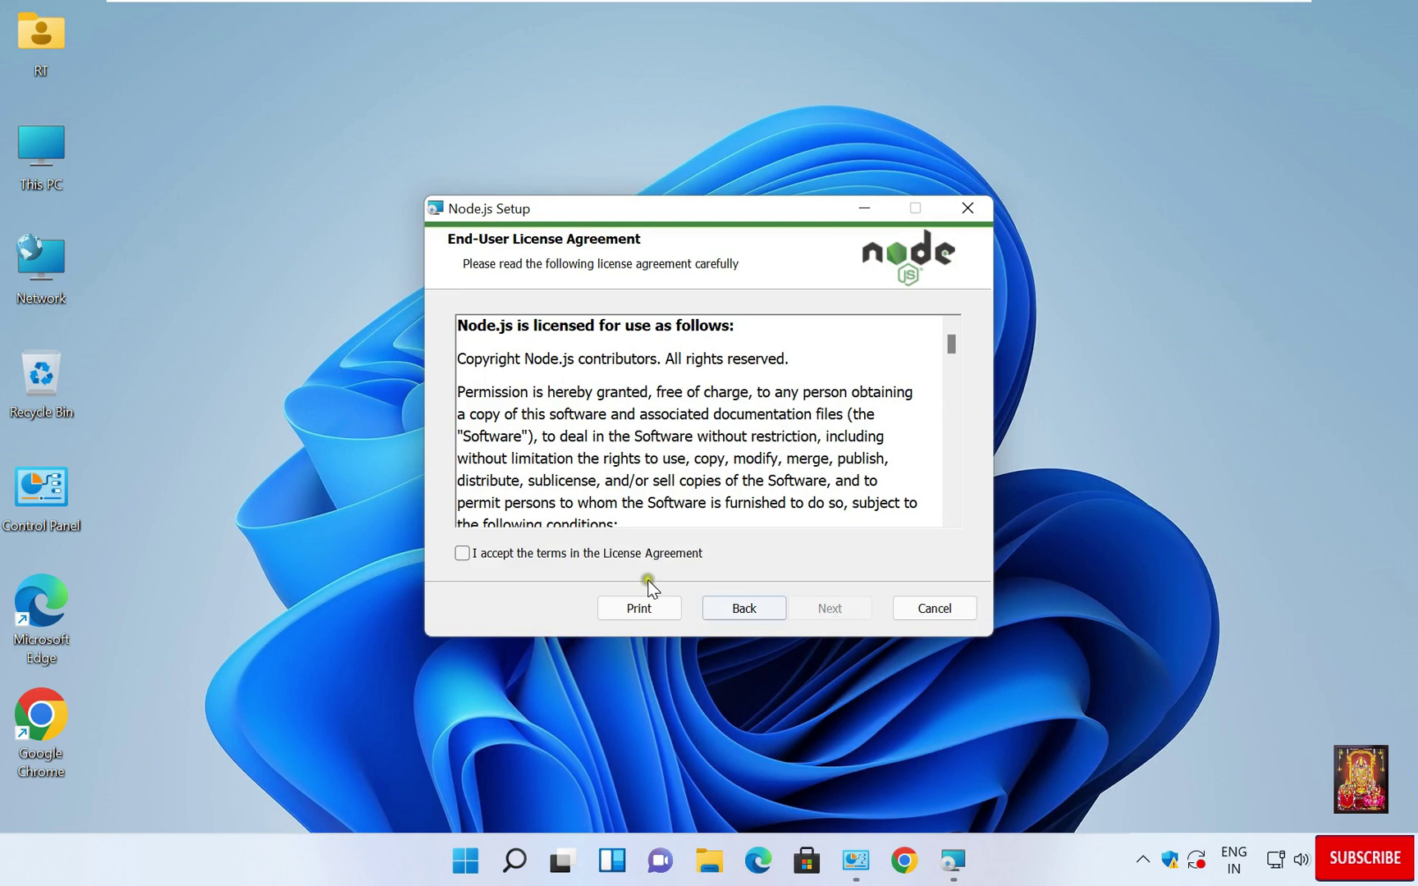
click(463, 553)
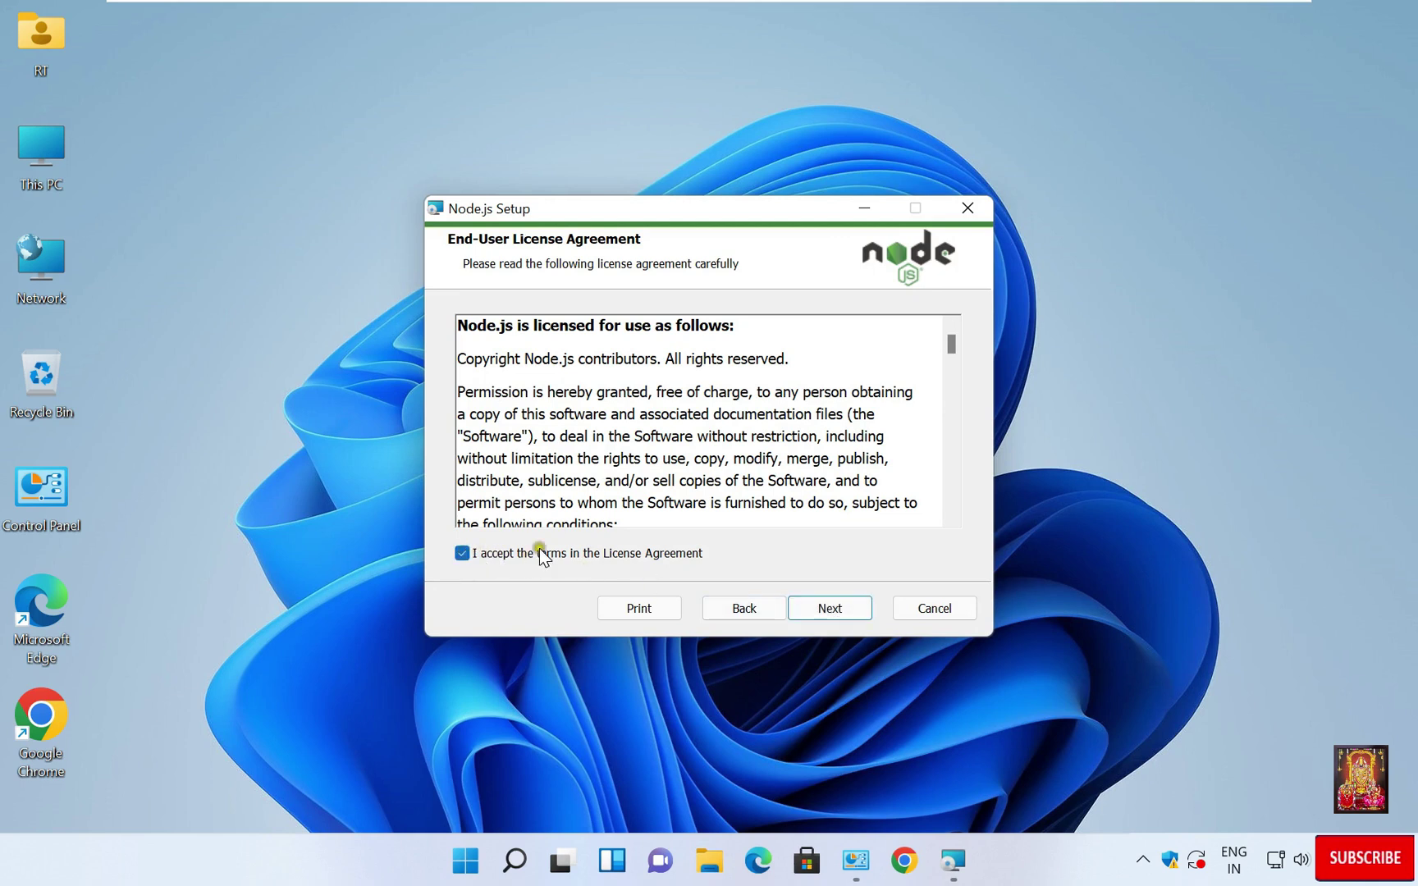
click(846, 612)
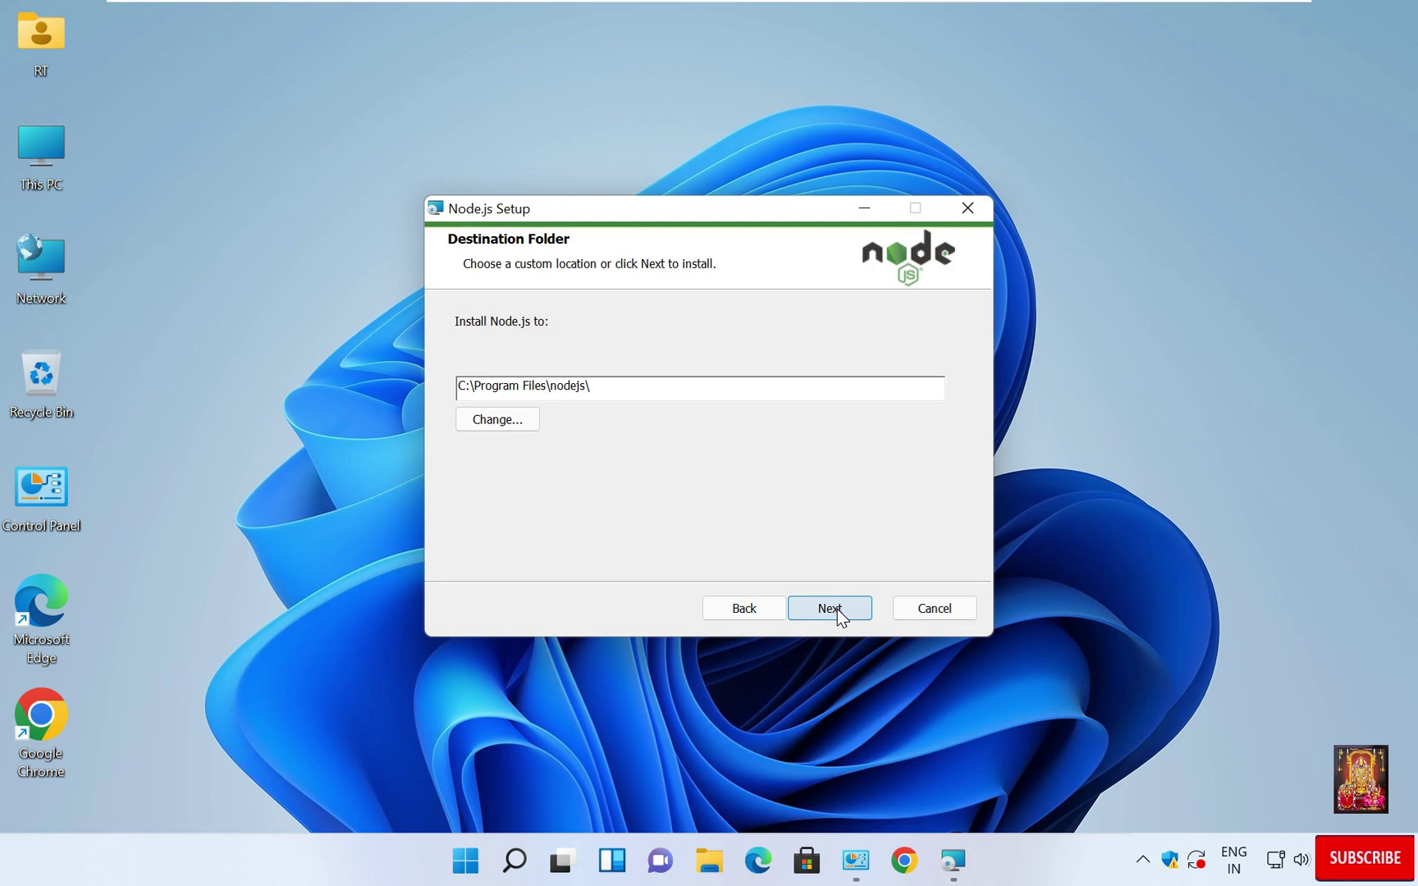
click(838, 610)
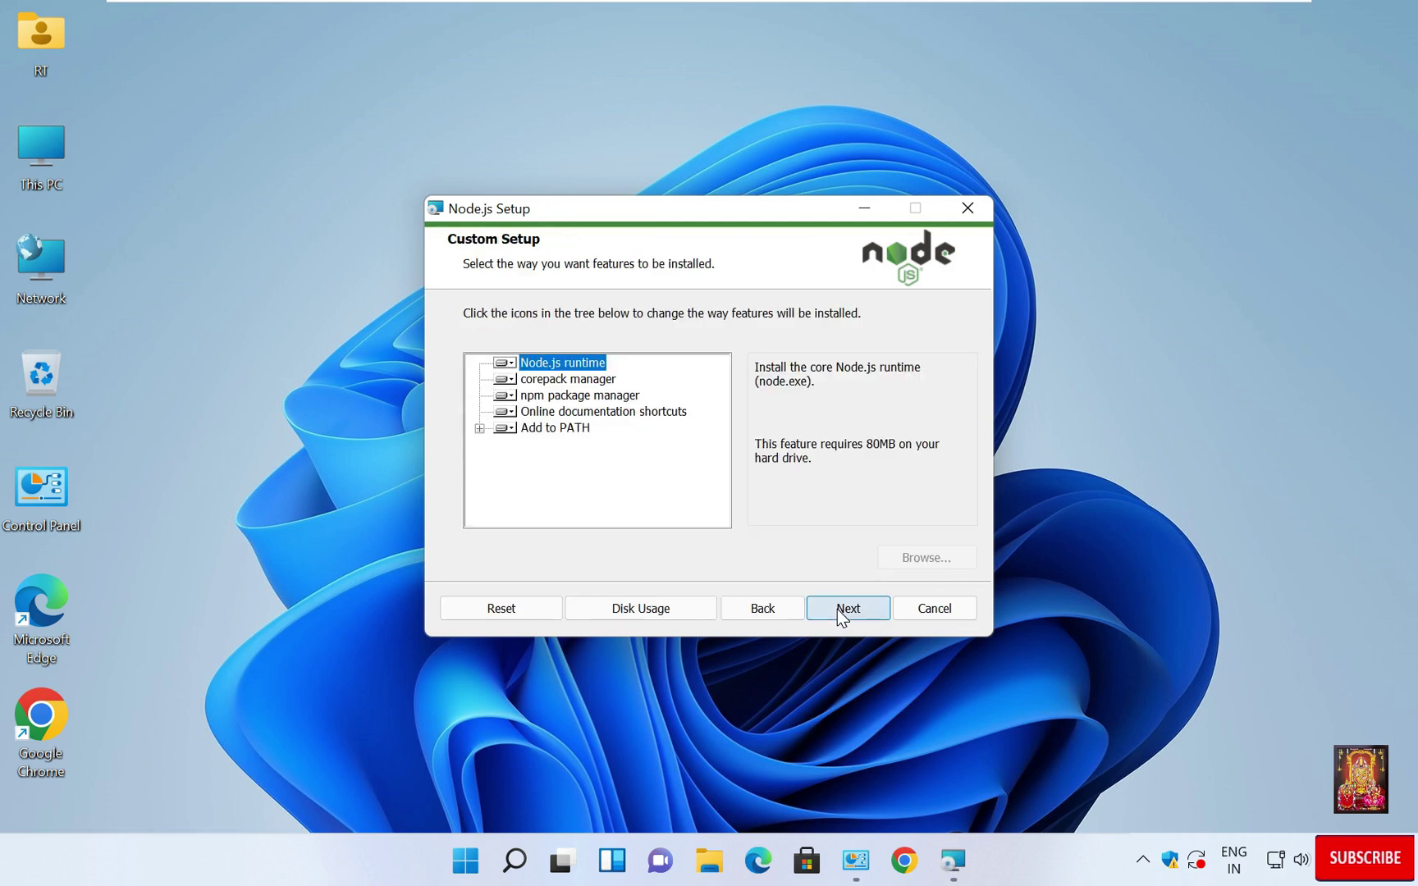
click(838, 610)
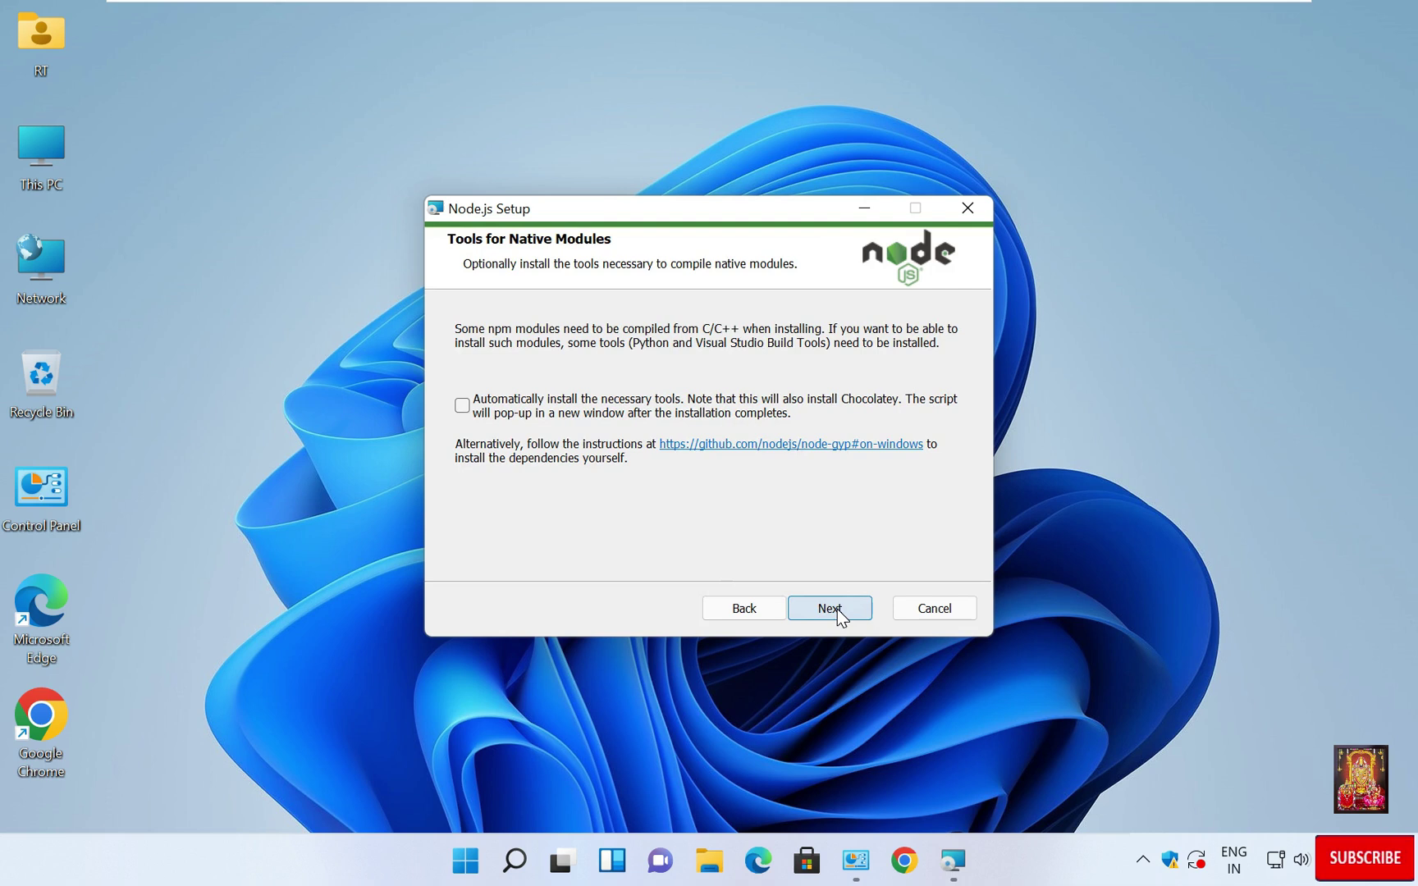
Enable automatic native-module tools installation and install Node.js, approving the UAC prompt
click(462, 407)
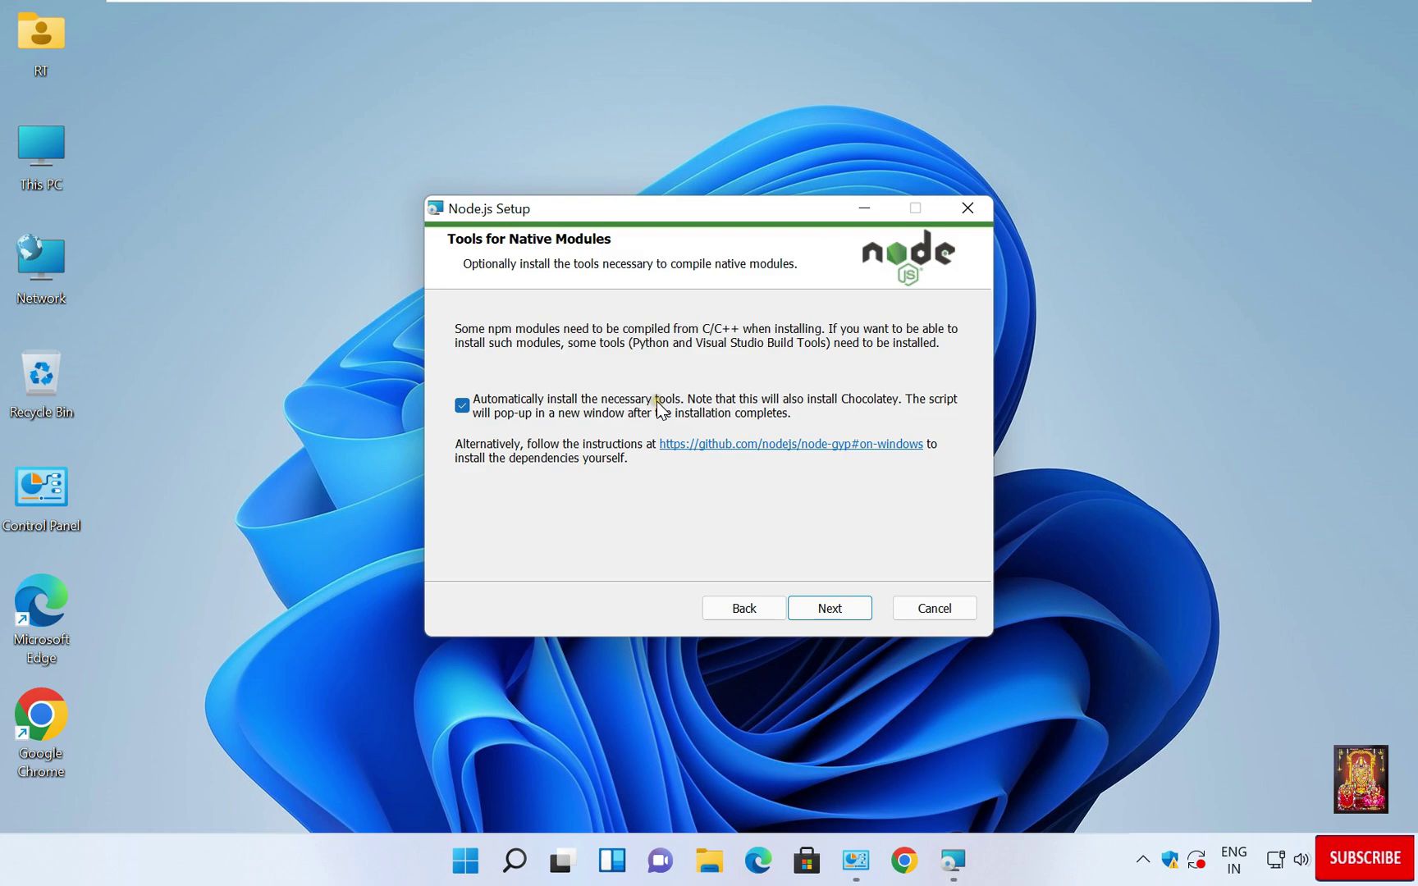
click(822, 606)
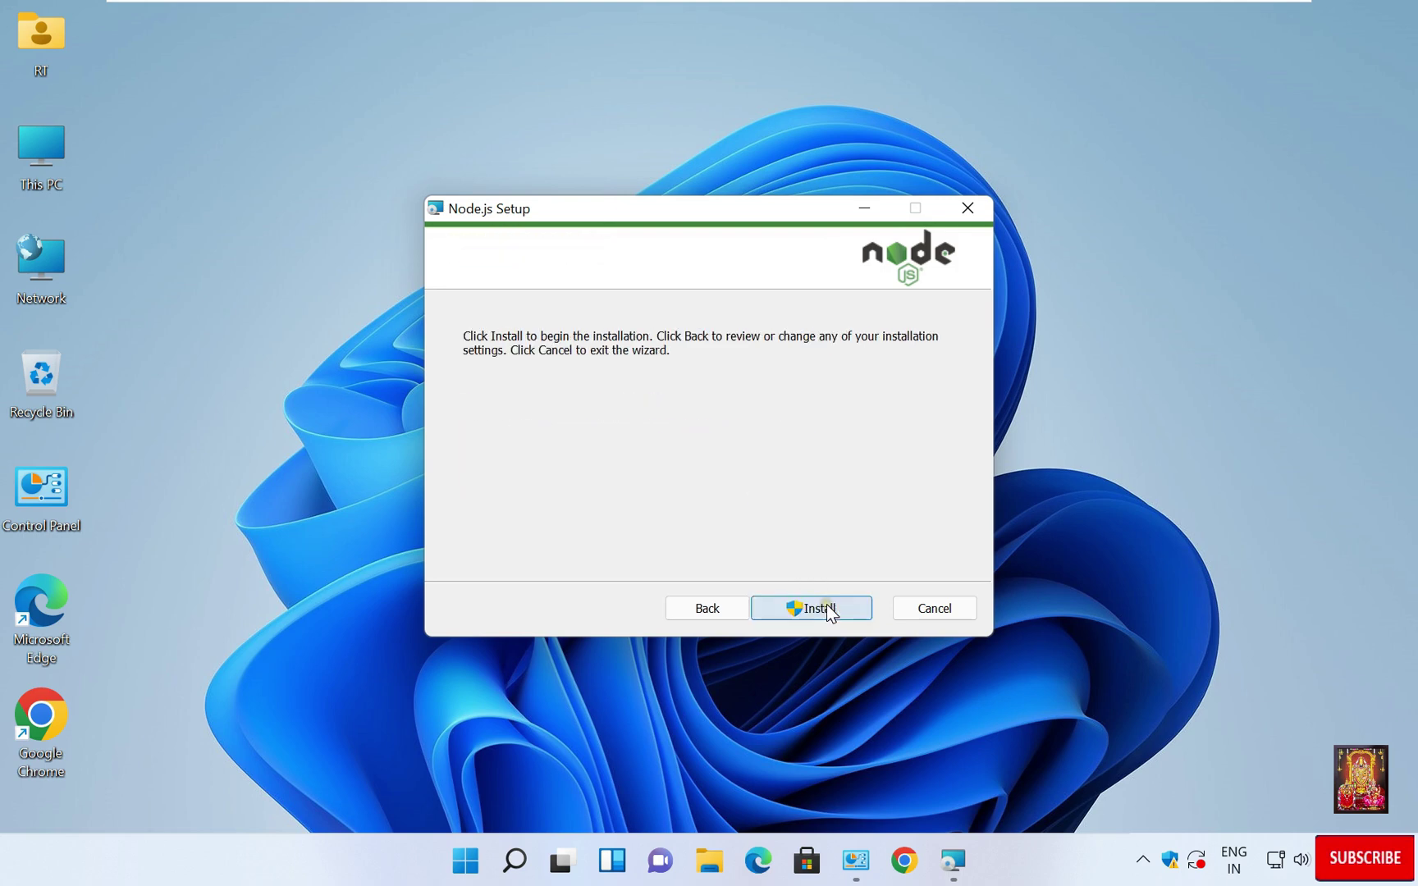
click(828, 610)
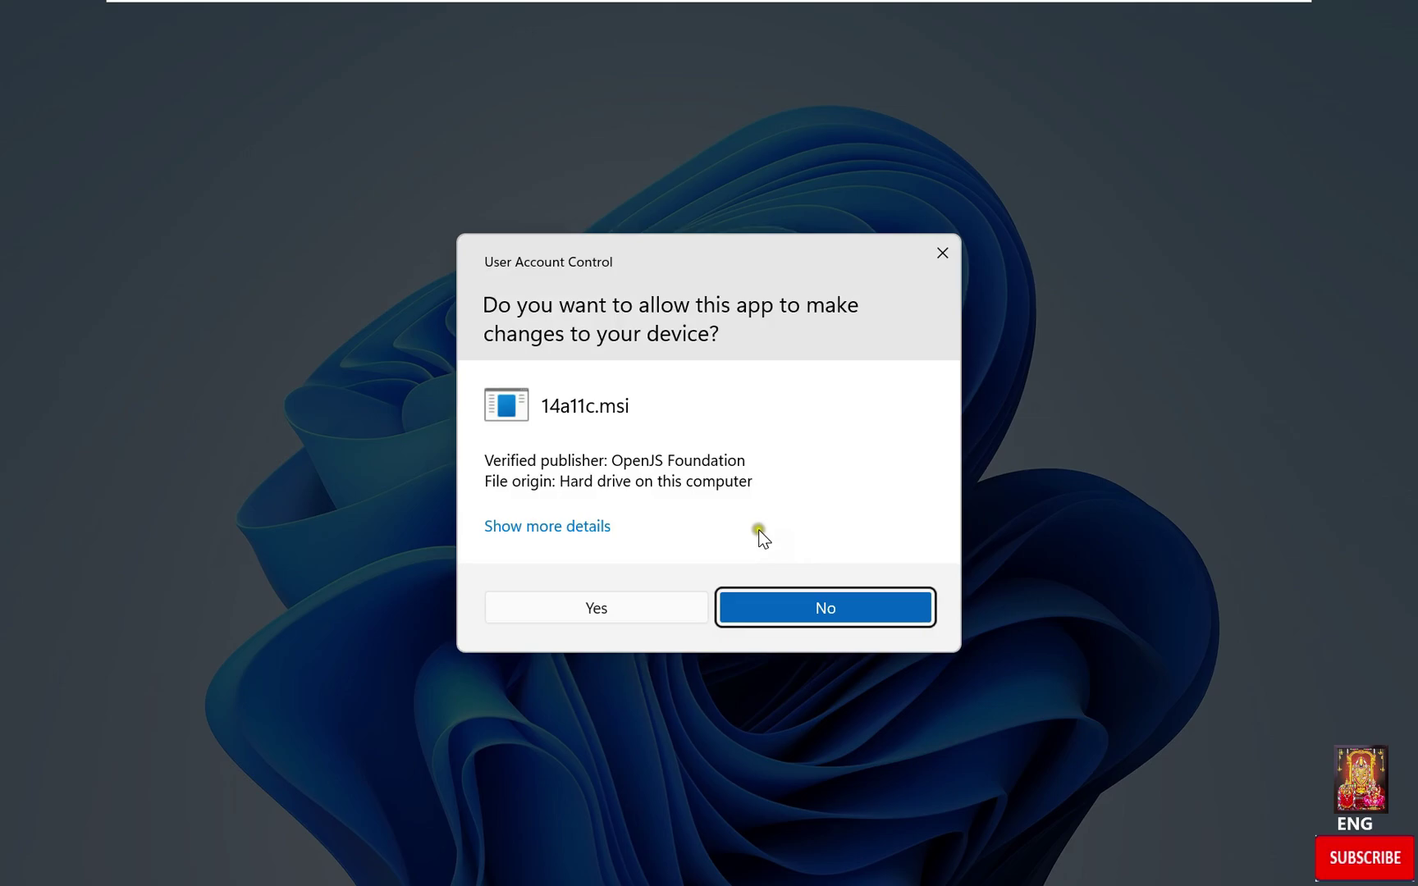
click(589, 606)
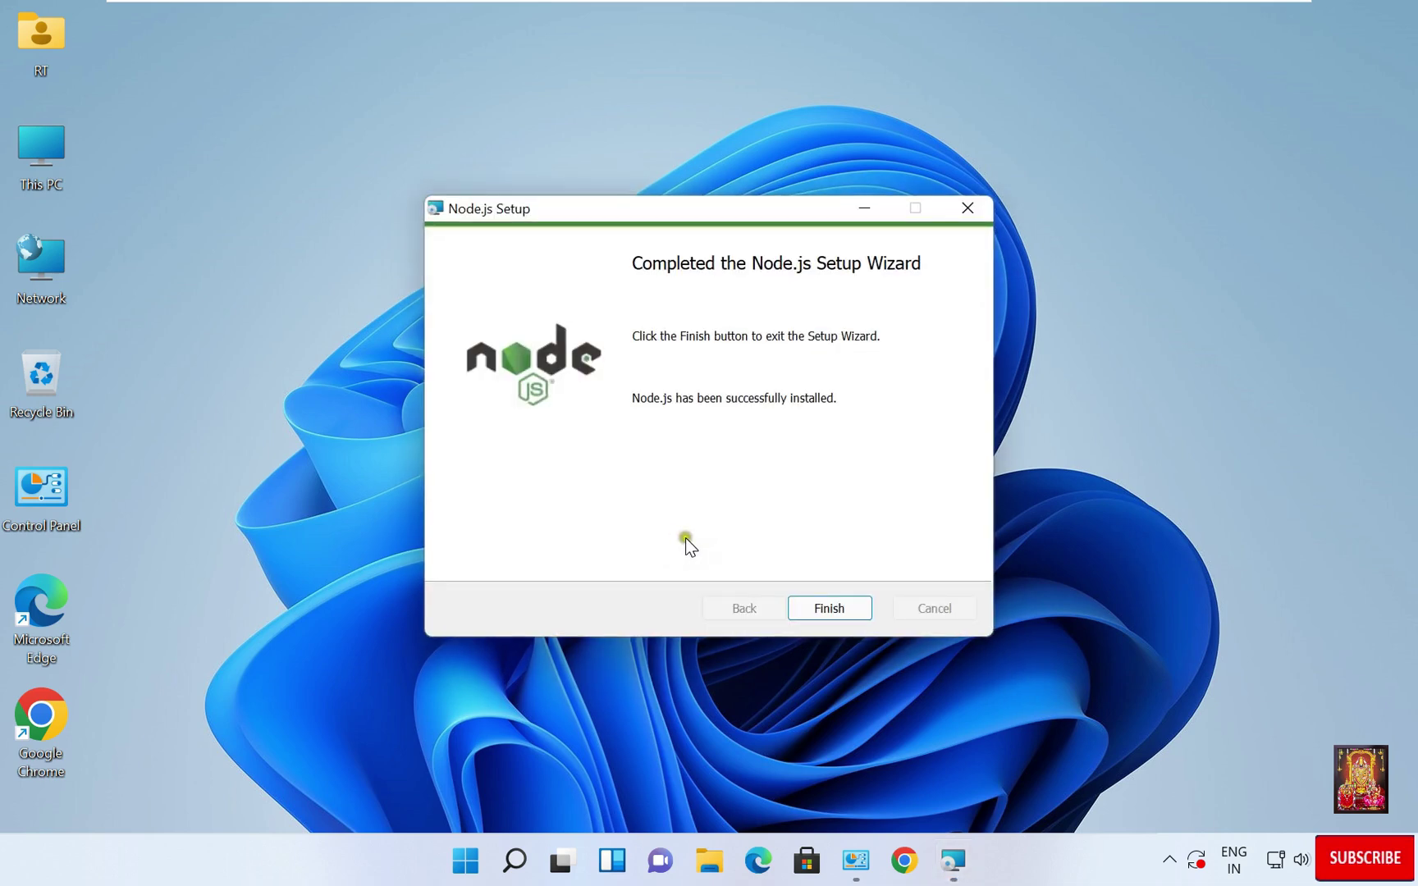
Finish setup and let the Chocolatey build-tools script run with PowerShell elevation
click(828, 610)
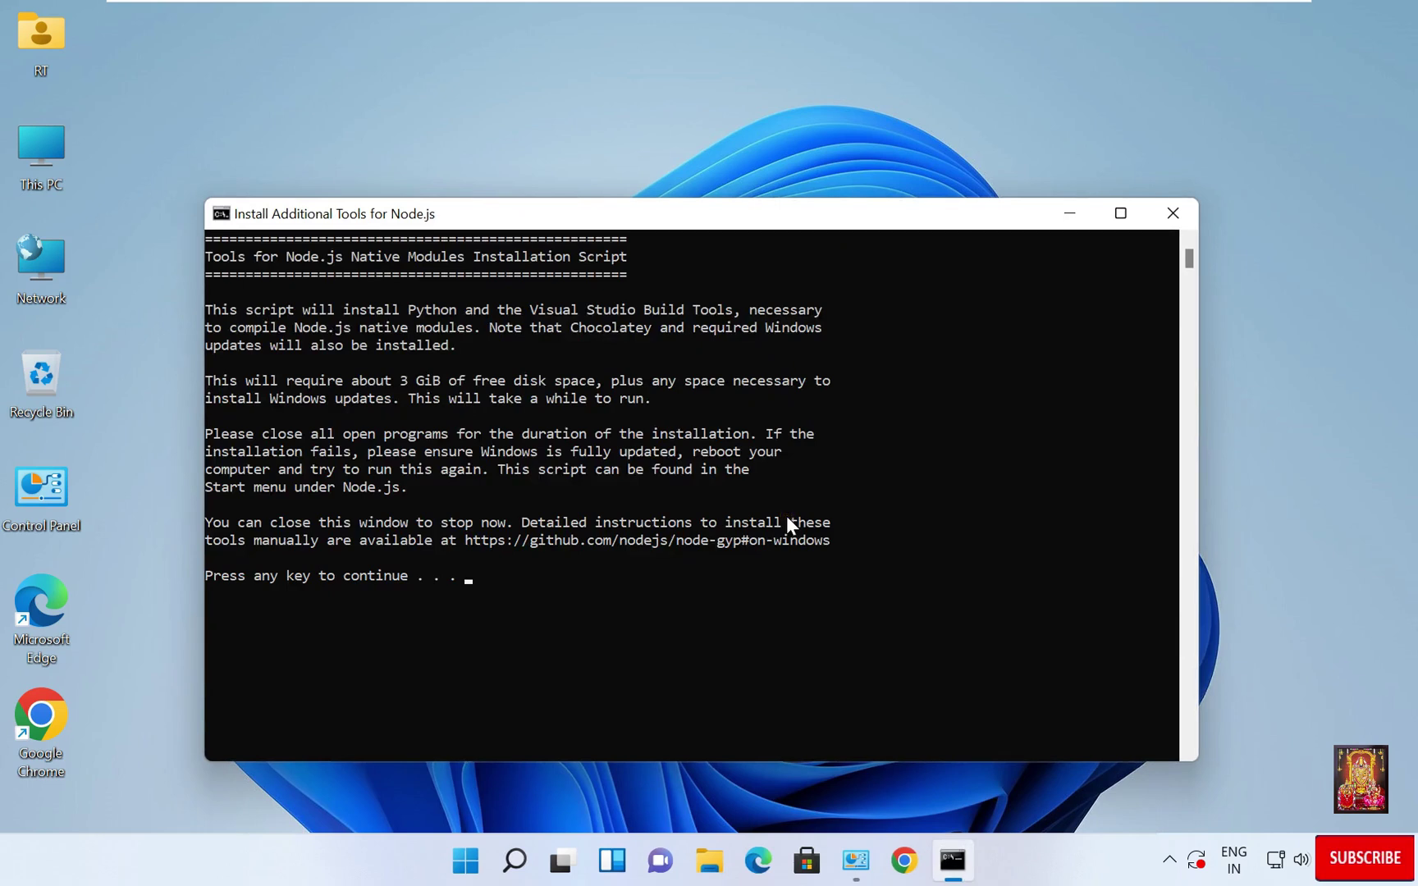
key(Return)
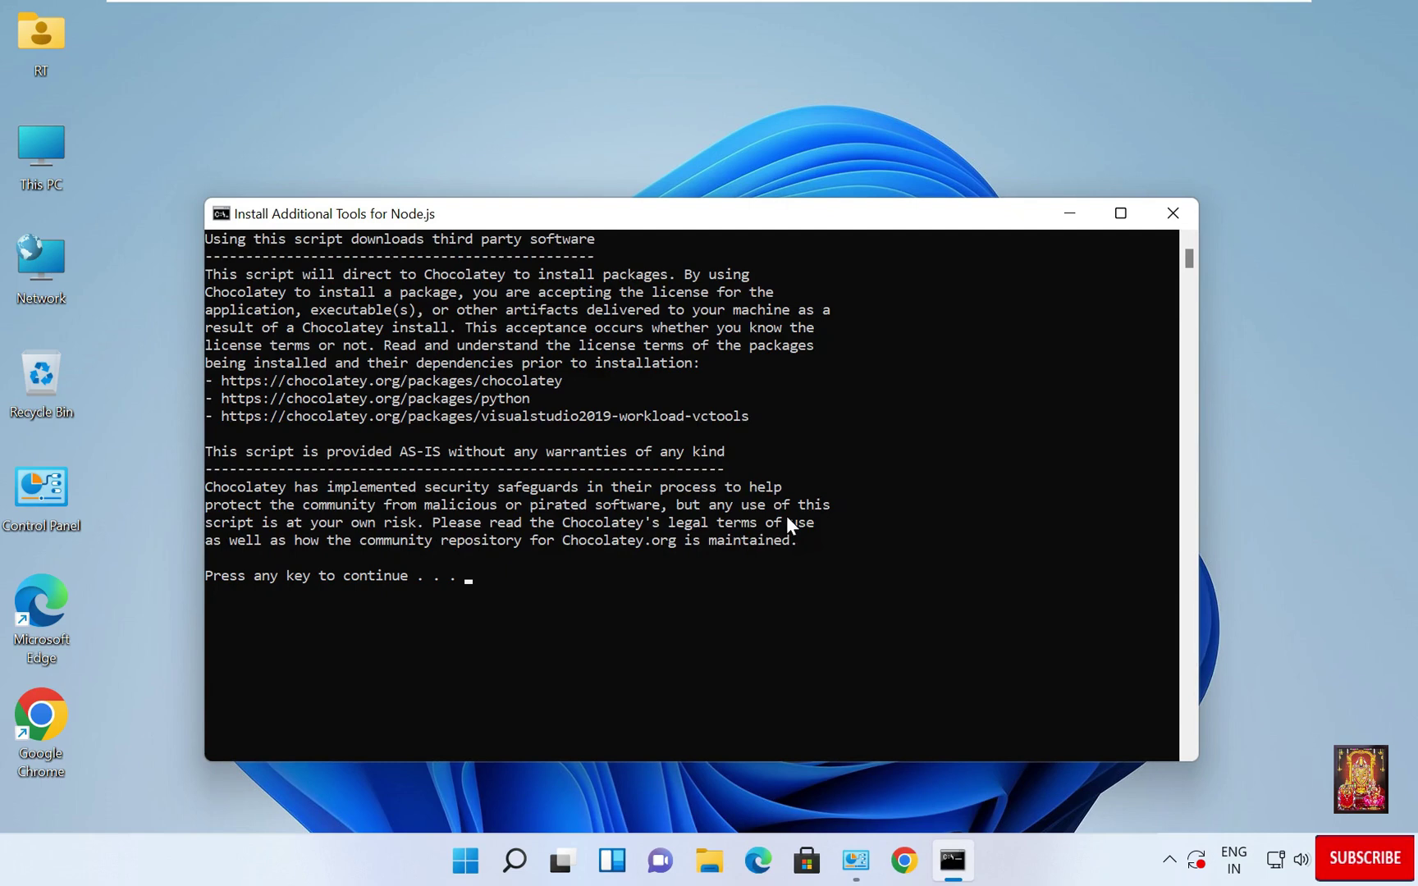
key(Return)
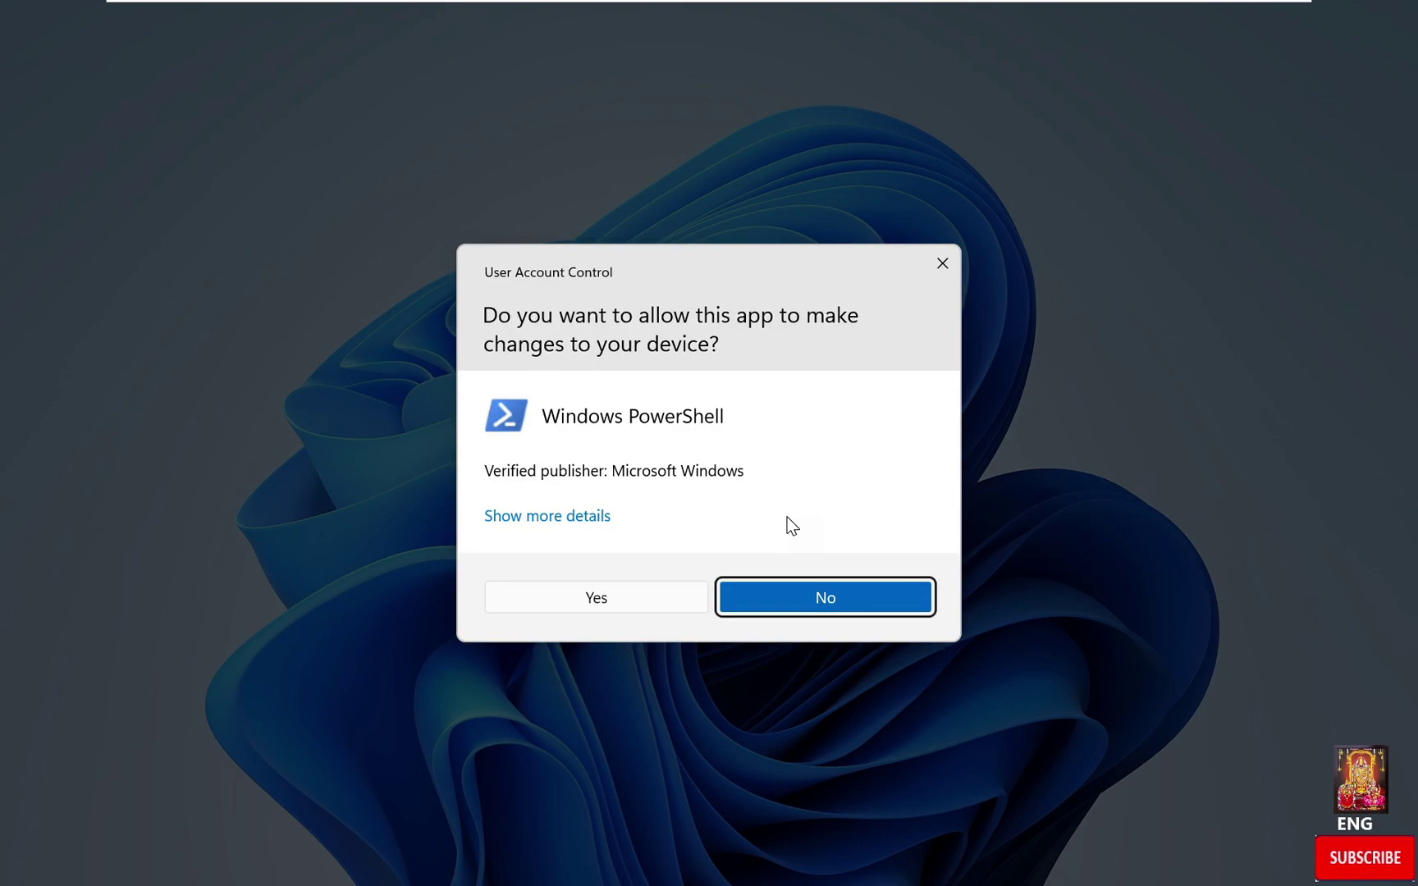
click(594, 596)
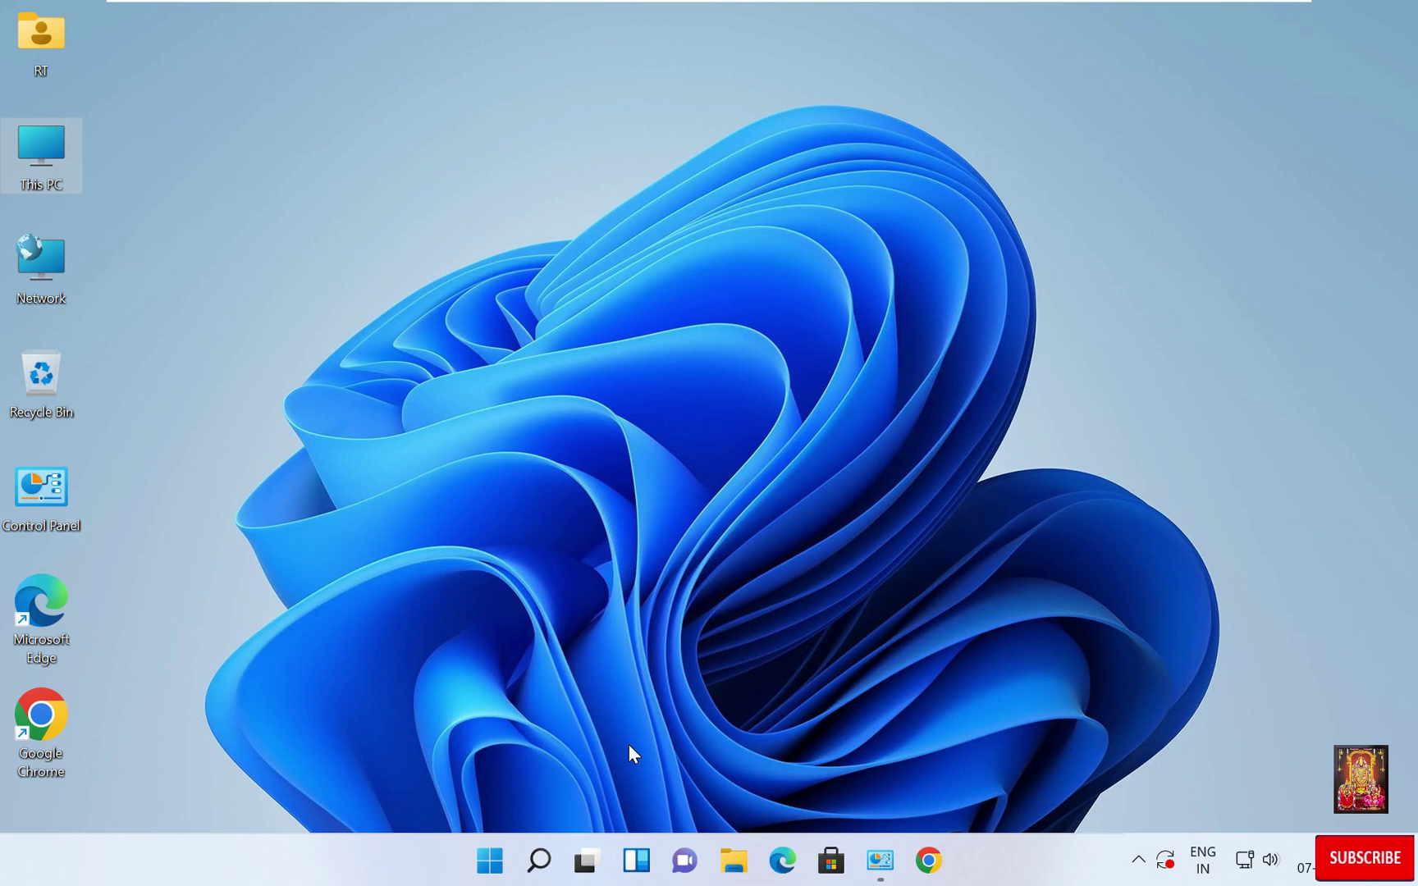
Launch Command Prompt from a Windows Search for cmd
click(492, 862)
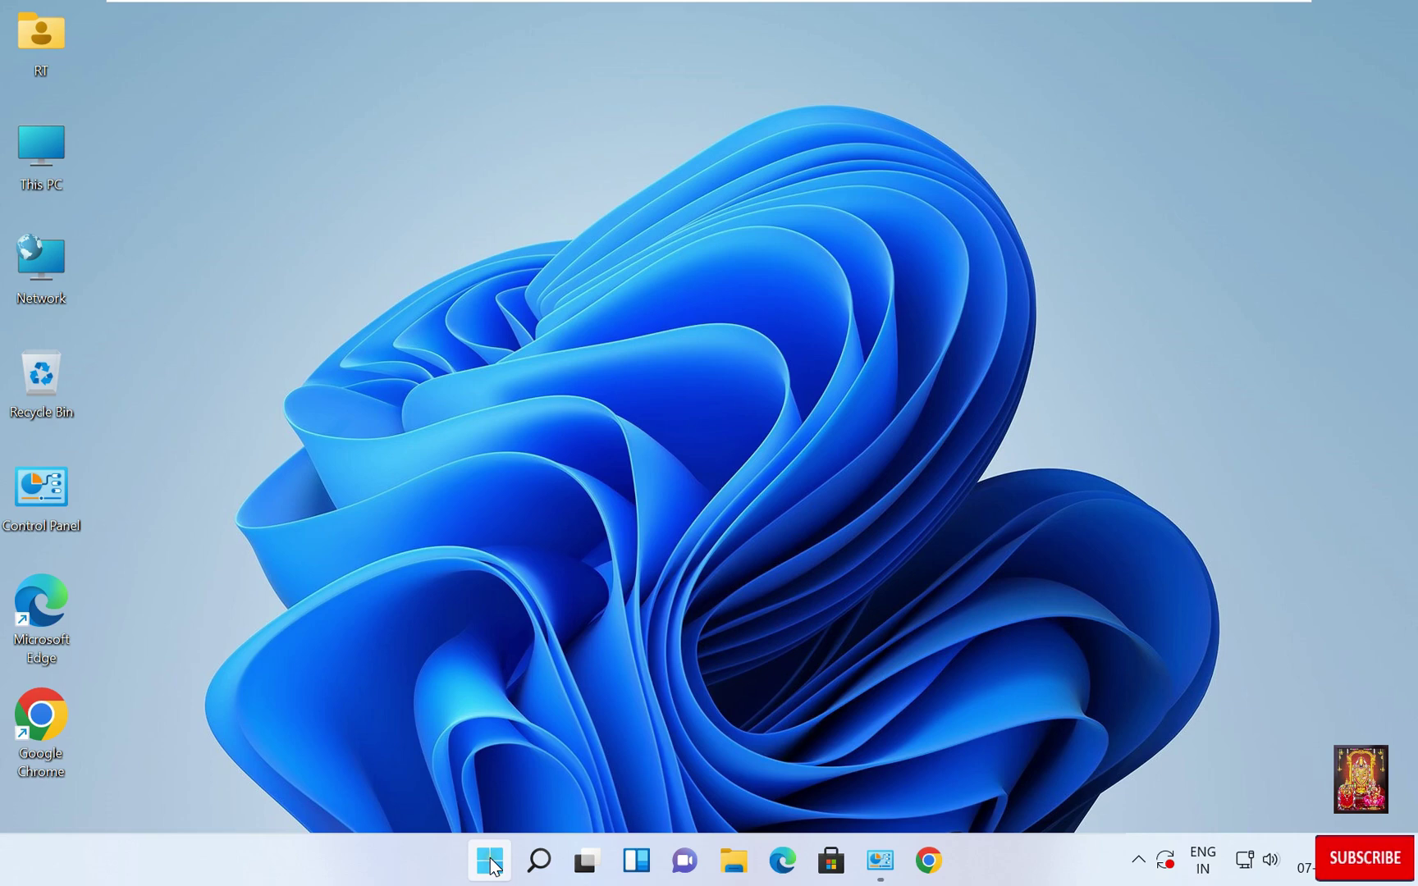
click(504, 75)
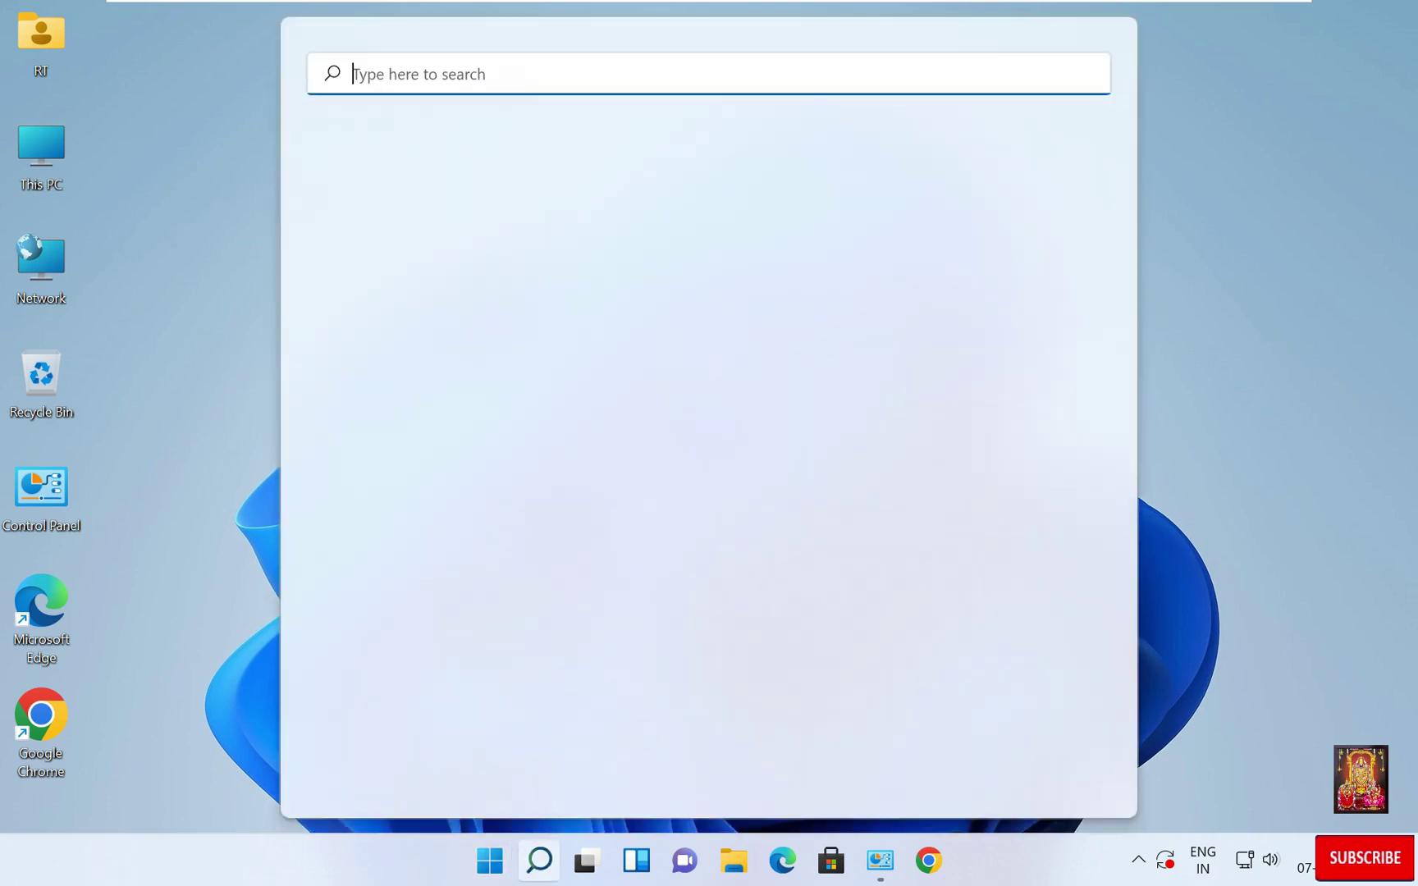
text(cmd)
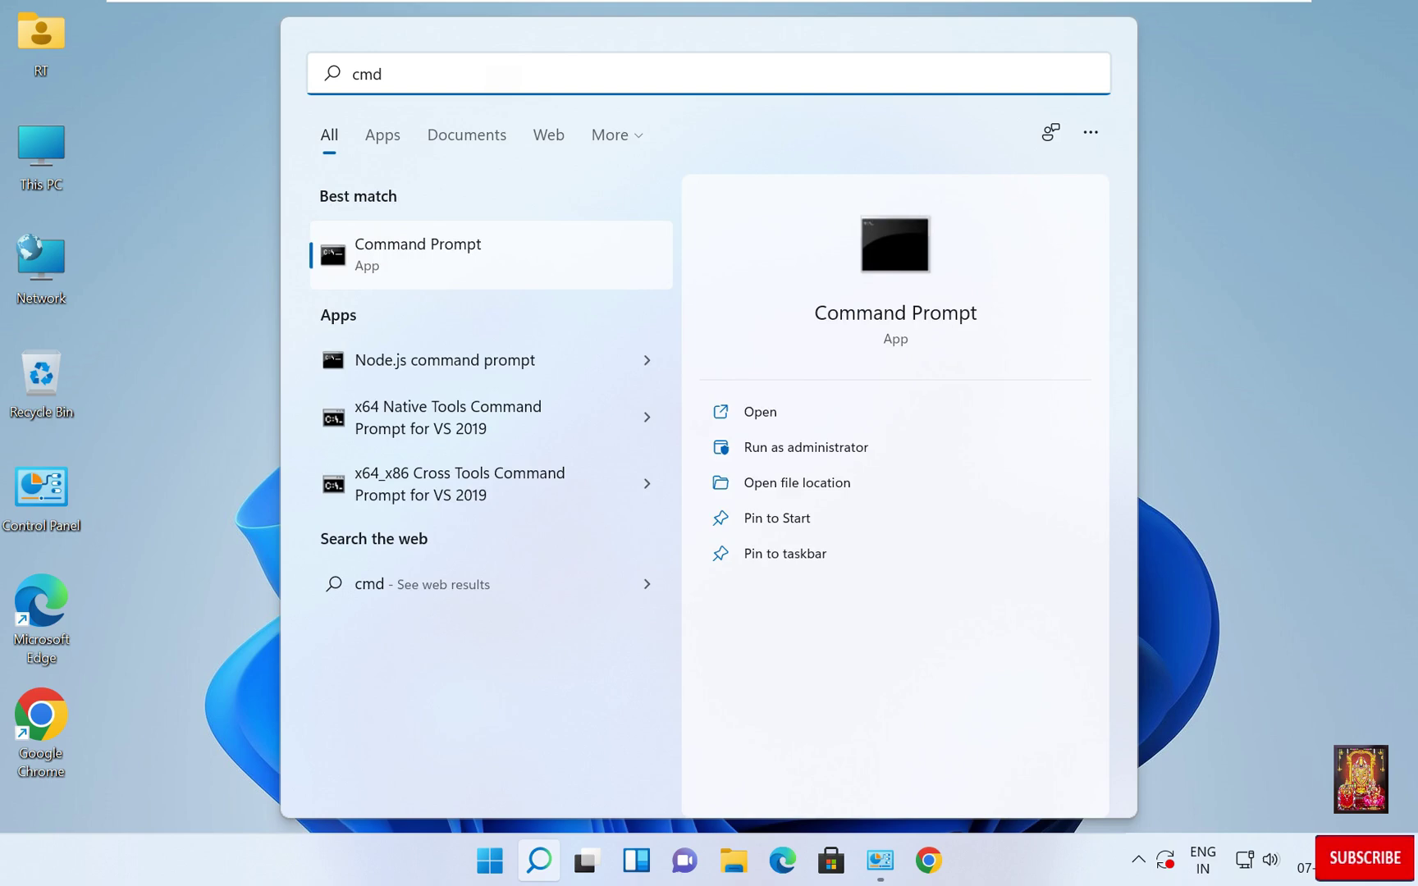
click(769, 405)
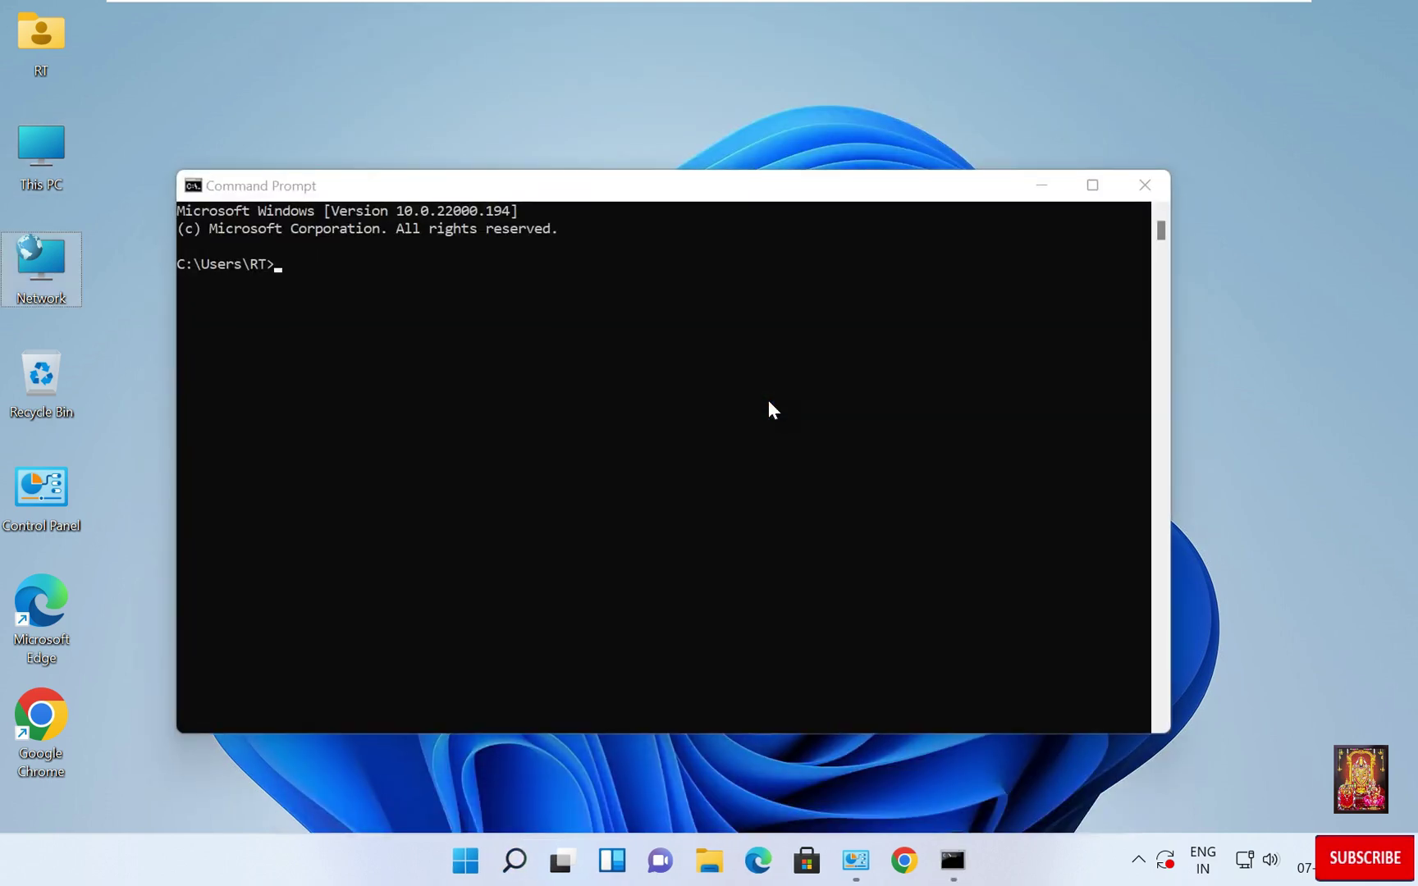
Run node --version, which reports v22.15.0
click(769, 401)
text(no)
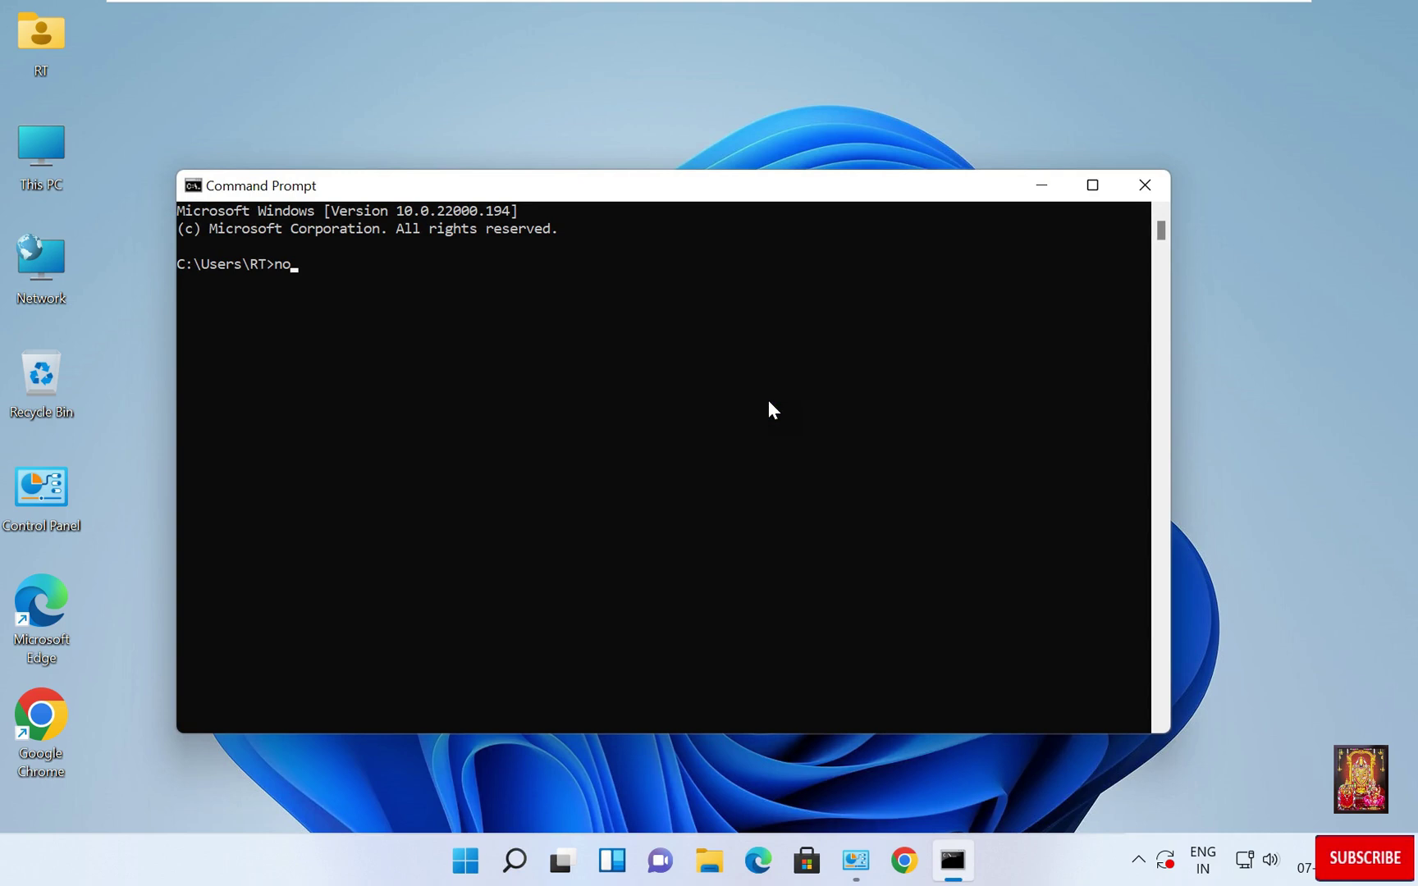
text(de -)
text(-vers)
text(ion)
key(Return)
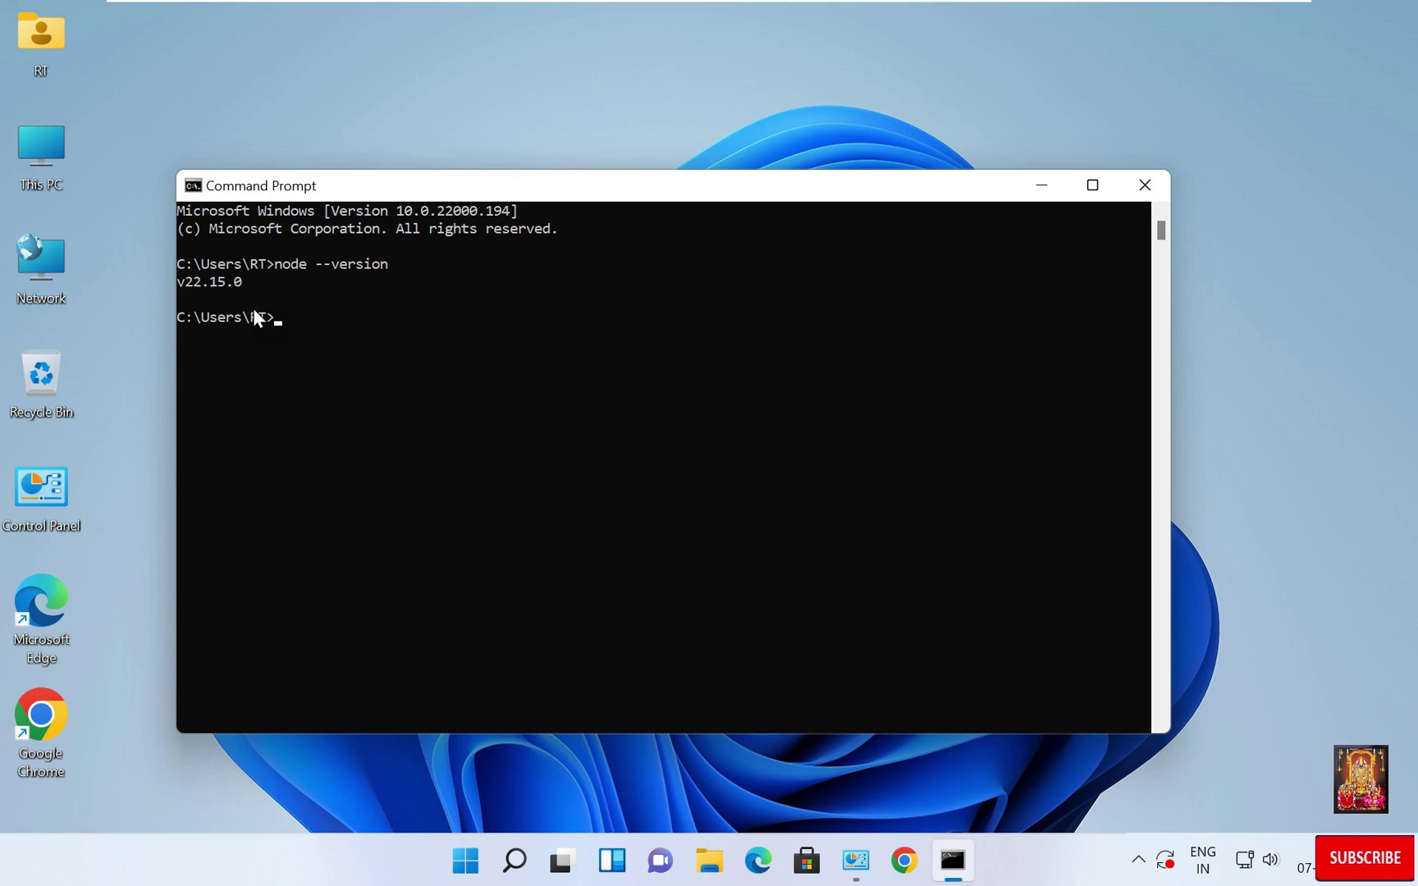
Close the Command Prompt window
click(1143, 183)
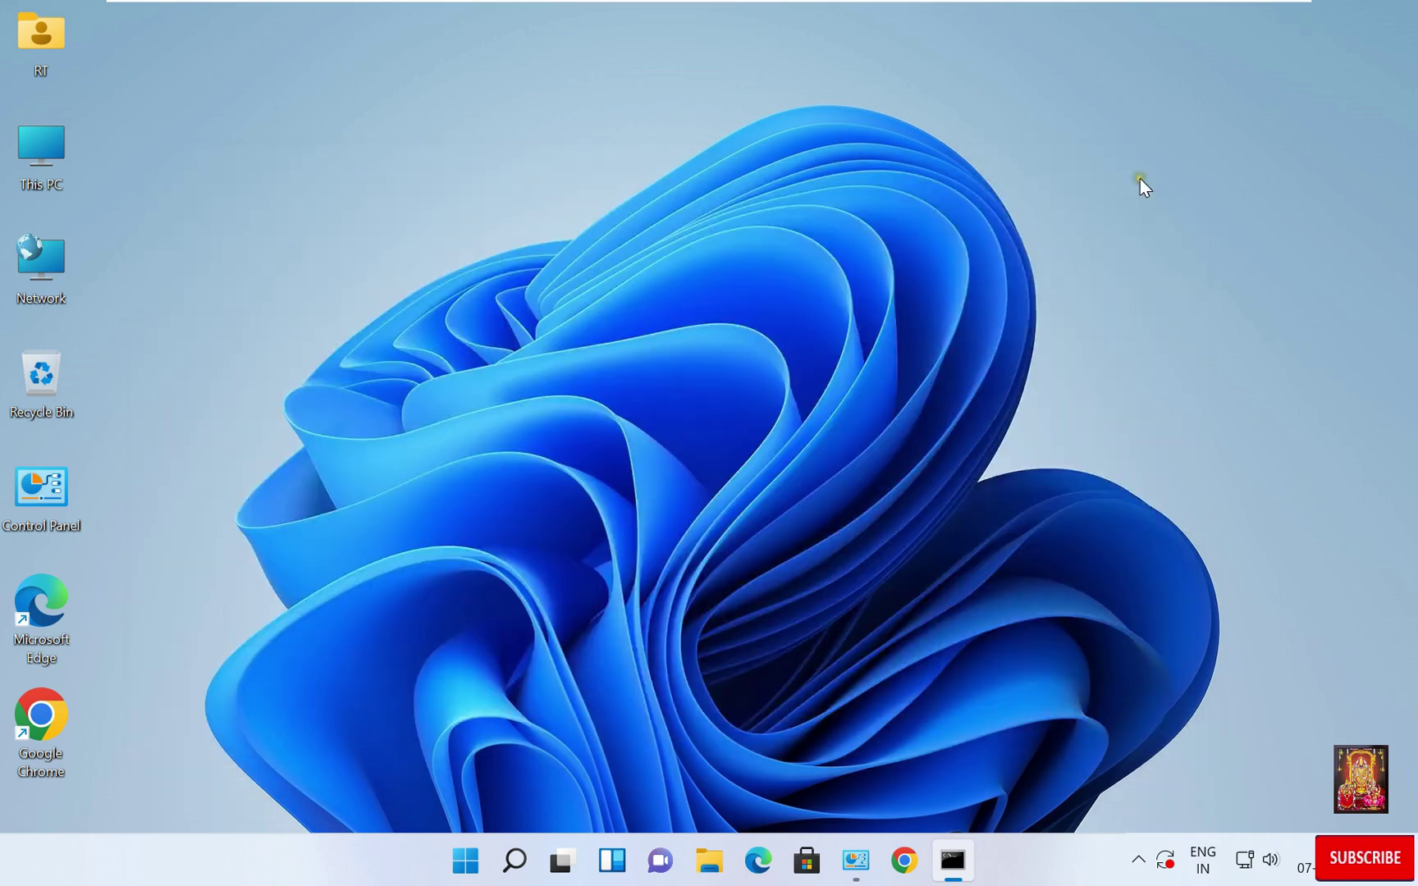